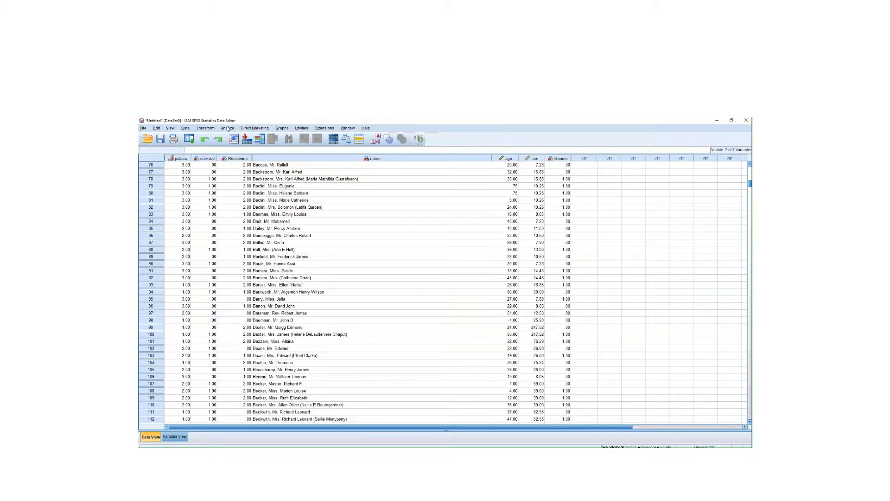
- Set up a Frequencies analysis with the variables pclass, survived, Residence, age, fare and Gender
{"action": "left_click", "coordinate": [227, 128]}
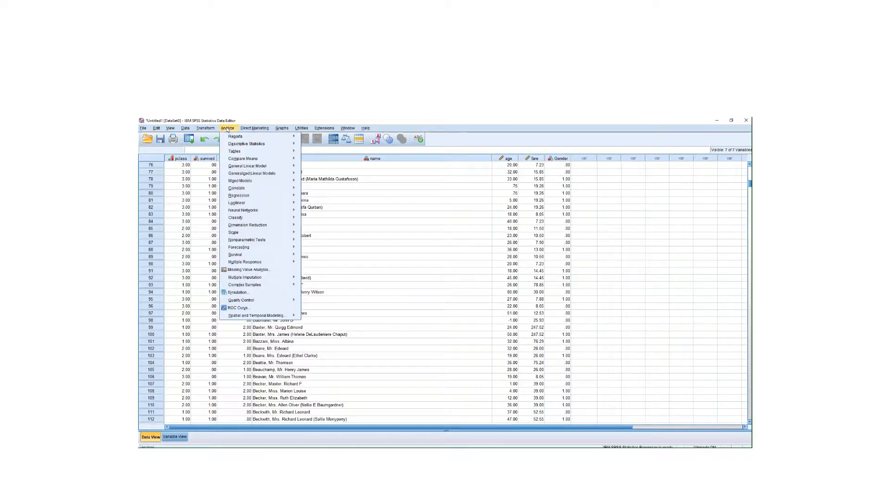
{"action": "mouse_move", "coordinate": [261, 300]}
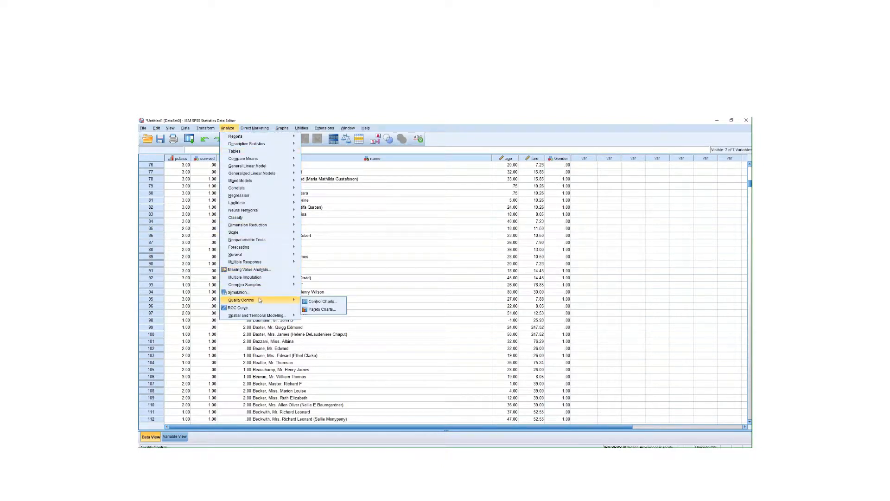
{"action": "mouse_move", "coordinate": [262, 249]}
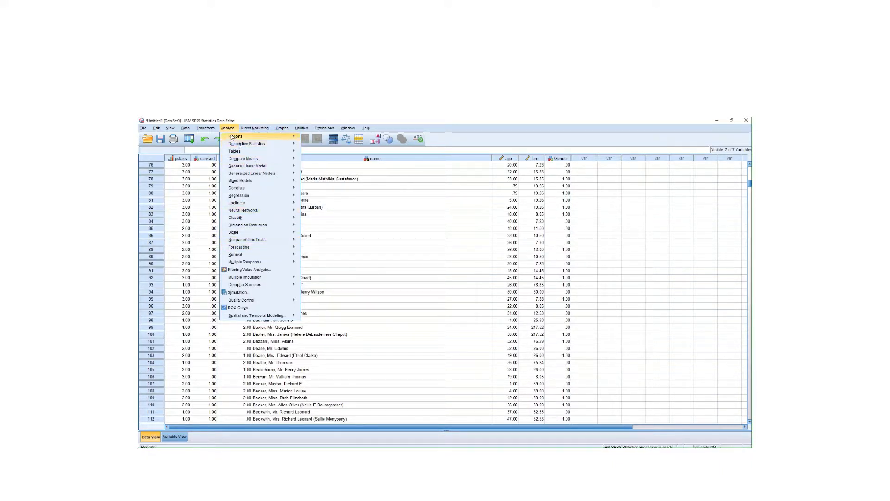
{"action": "mouse_move", "coordinate": [233, 145]}
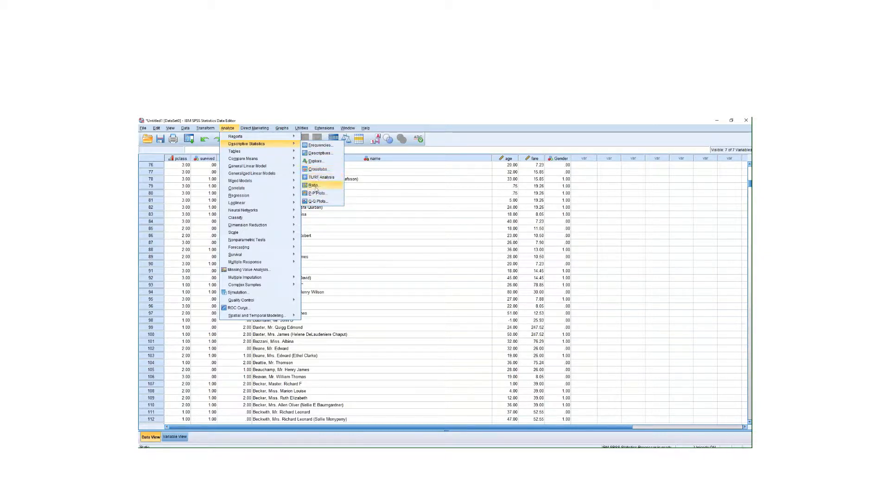
{"action": "left_click", "coordinate": [320, 145]}
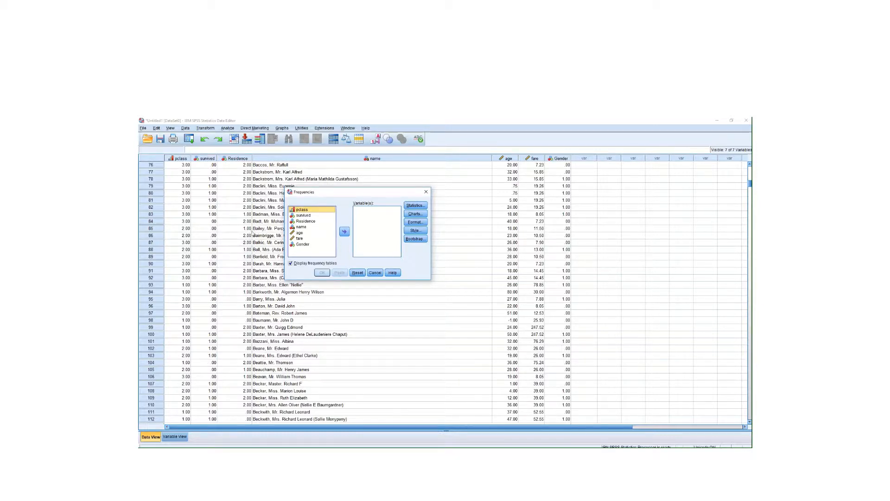
{"action": "left_click", "coordinate": [306, 221], "text": "shift"}
{"action": "left_click", "coordinate": [344, 234]}
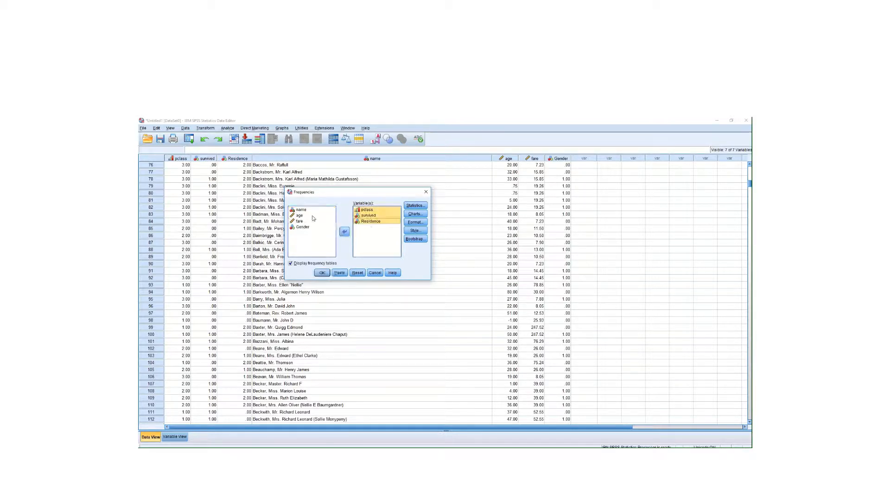
{"action": "left_click", "coordinate": [299, 216]}
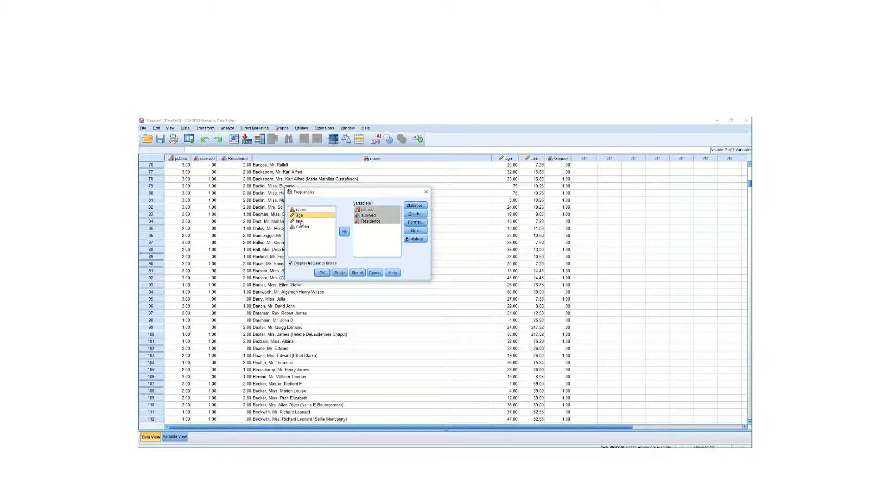
{"action": "left_click", "coordinate": [302, 227], "text": "shift"}
{"action": "left_click", "coordinate": [346, 231]}
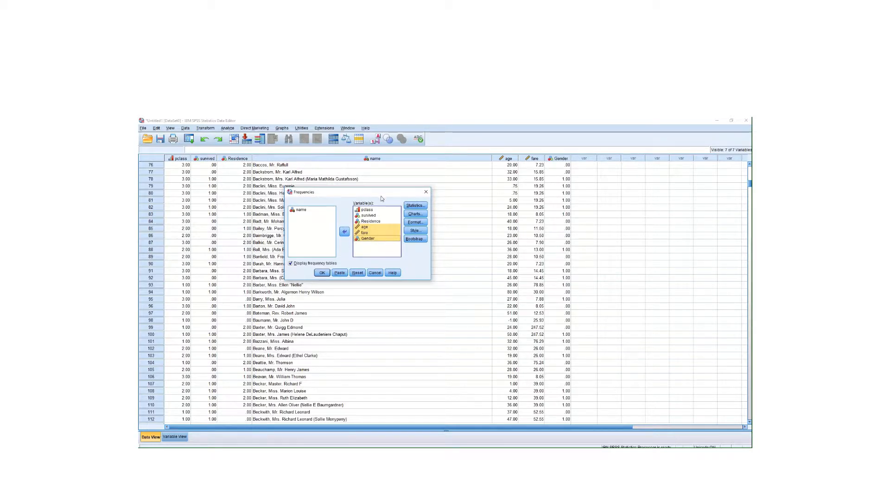
{"action": "left_click", "coordinate": [361, 222]}
{"action": "left_click", "coordinate": [359, 216]}
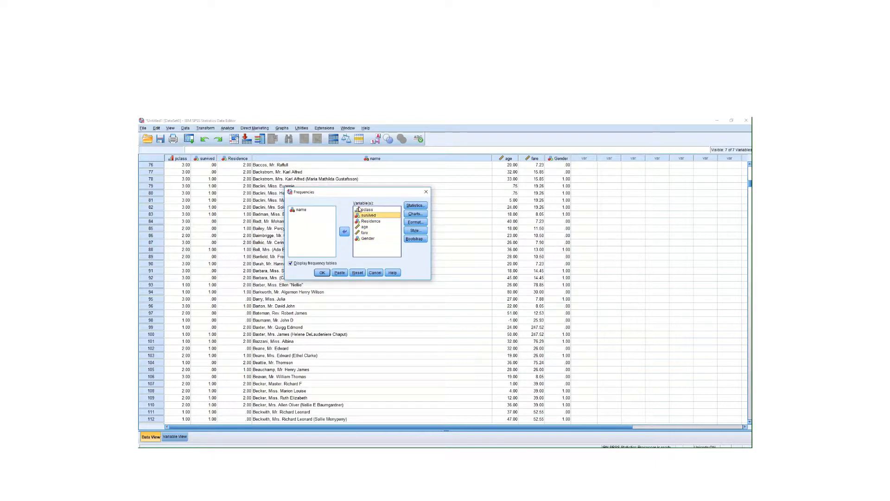
{"action": "left_click", "coordinate": [360, 209]}
{"action": "left_click", "coordinate": [358, 227]}
{"action": "left_click", "coordinate": [360, 232]}
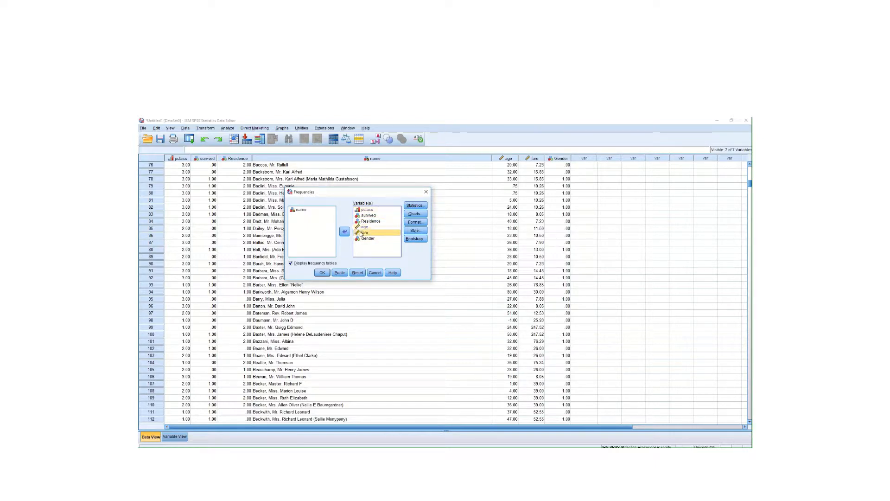
{"action": "left_click", "coordinate": [363, 227]}
{"action": "left_click", "coordinate": [363, 233]}
{"action": "left_click", "coordinate": [364, 227]}
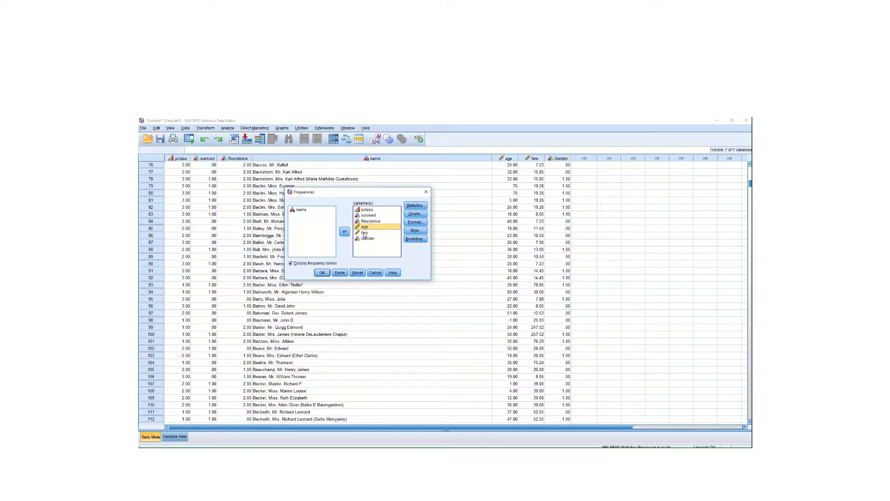
- Include quartiles, mean and median in the statistics of the Frequencies analysis
{"action": "left_click", "coordinate": [415, 206]}
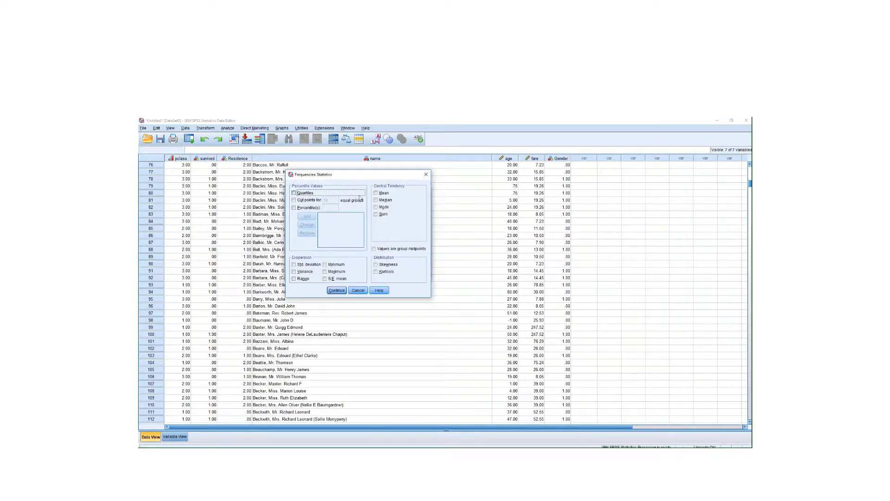
{"action": "left_click", "coordinate": [295, 194]}
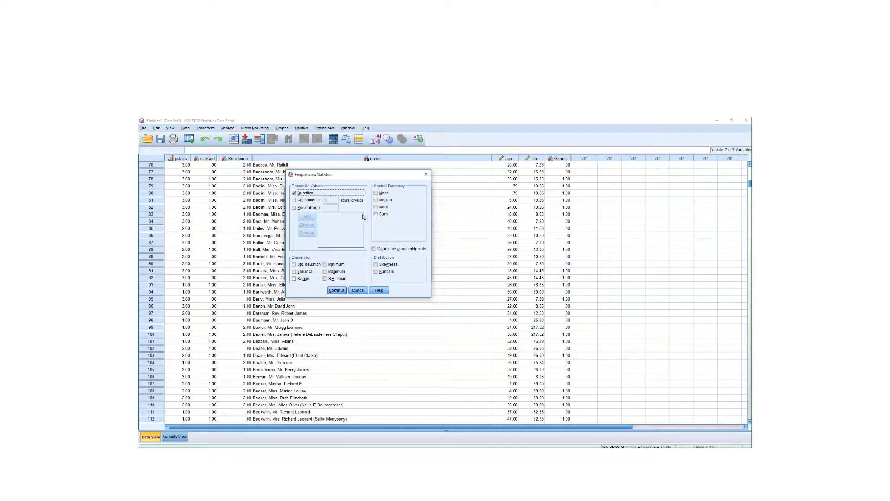
{"action": "left_click", "coordinate": [377, 192]}
{"action": "left_click", "coordinate": [376, 200]}
{"action": "left_click", "coordinate": [337, 290]}
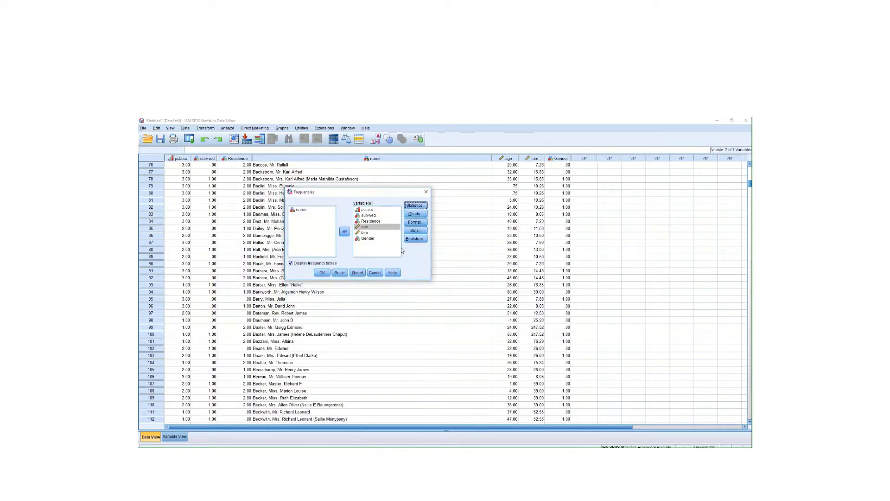
- Choose bar charts showing frequencies as the chart output for the analysis
{"action": "left_click", "coordinate": [415, 214]}
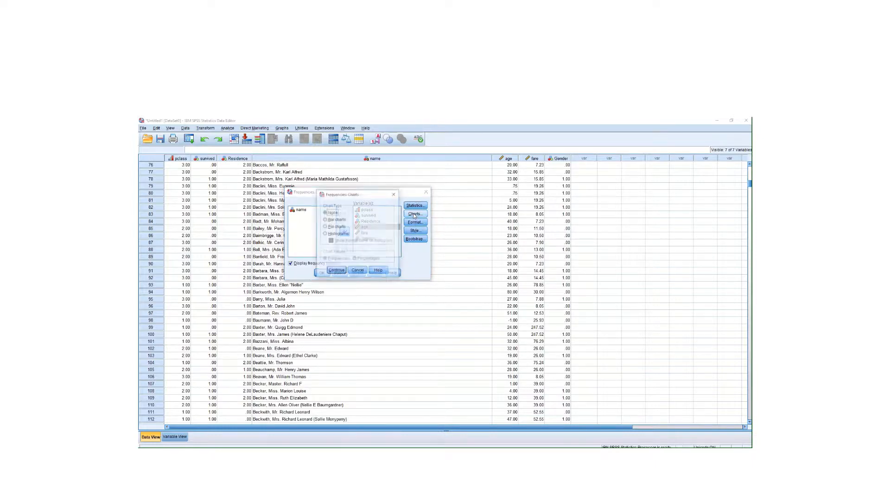
{"action": "left_click", "coordinate": [326, 234]}
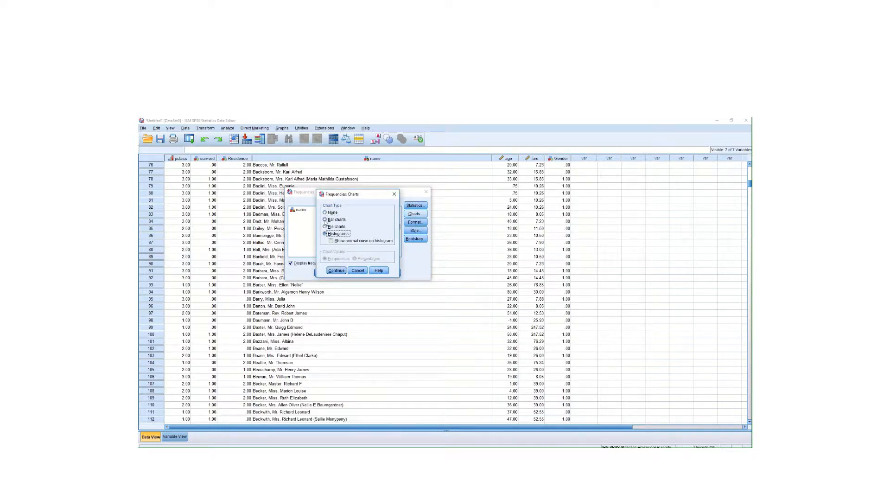
{"action": "left_click", "coordinate": [325, 220]}
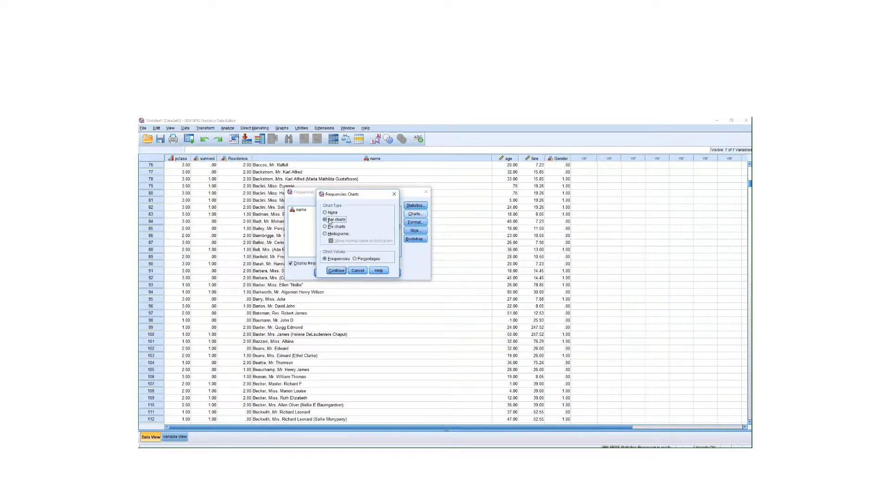
{"action": "left_click", "coordinate": [336, 271]}
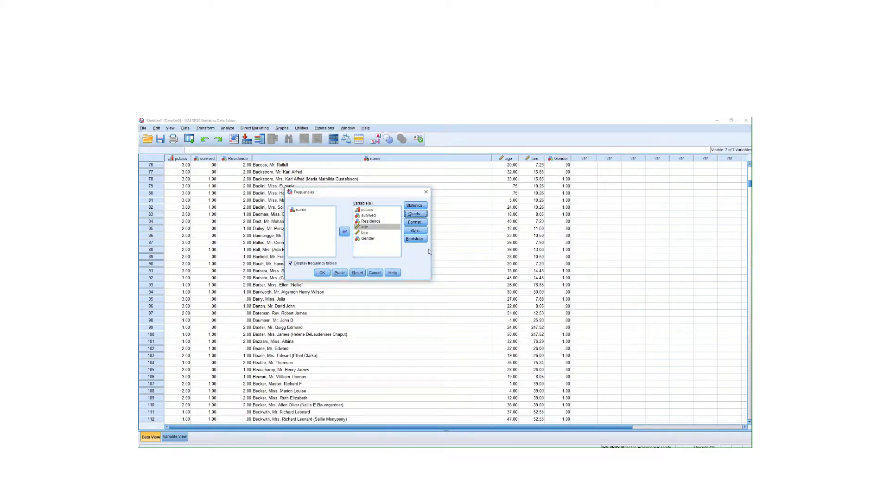
- Check the output format and table style options, keeping their defaults, and run the Frequencies analysis
{"action": "left_click", "coordinate": [415, 222]}
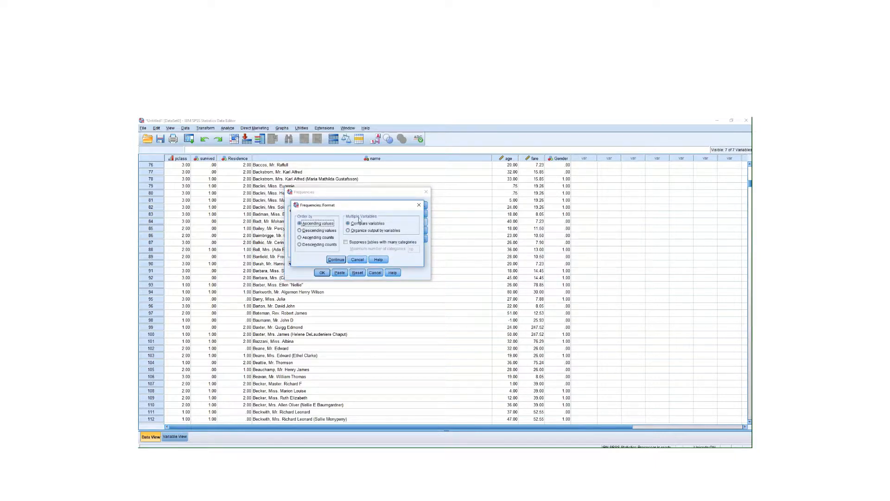
{"action": "left_click", "coordinate": [332, 259]}
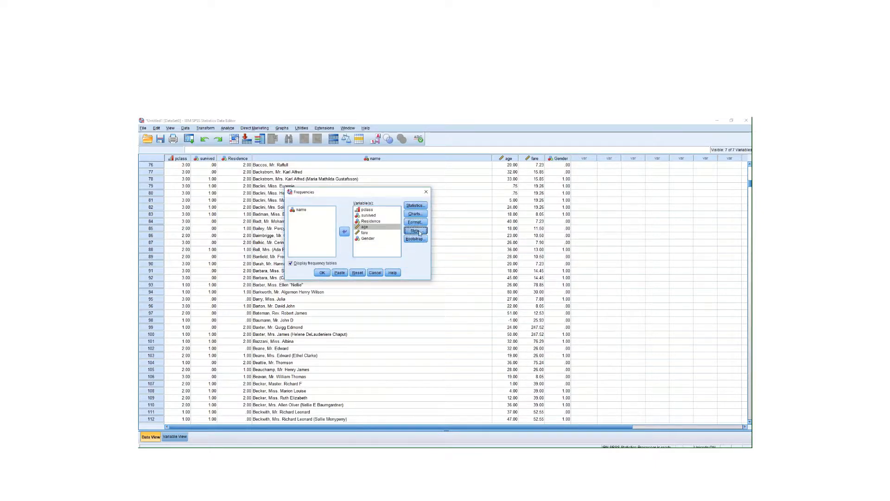
{"action": "left_click", "coordinate": [415, 230]}
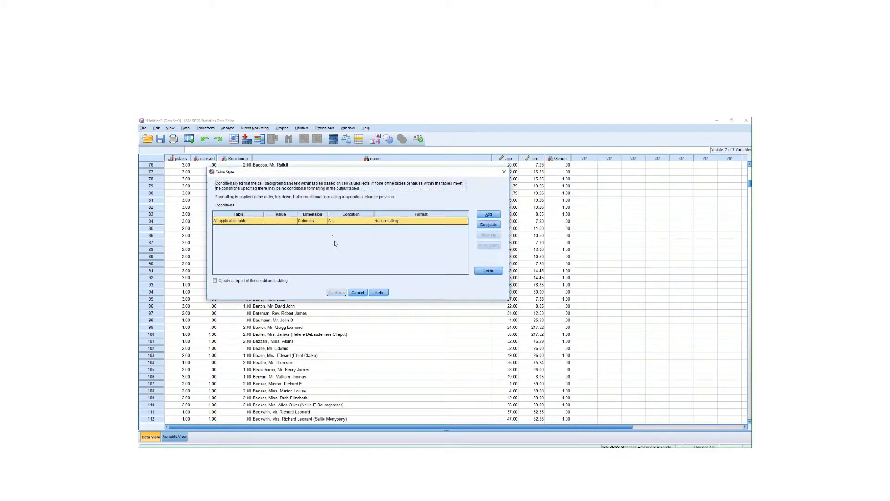
{"action": "left_click", "coordinate": [358, 292]}
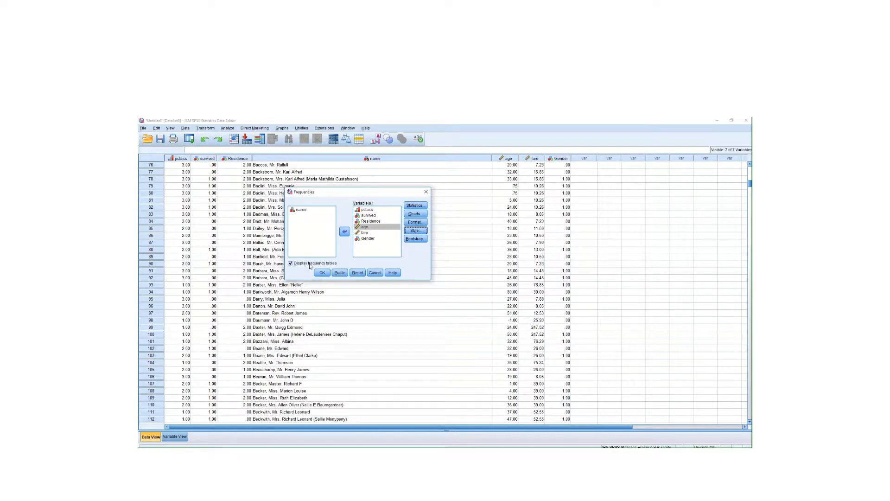
{"action": "left_click", "coordinate": [324, 273]}
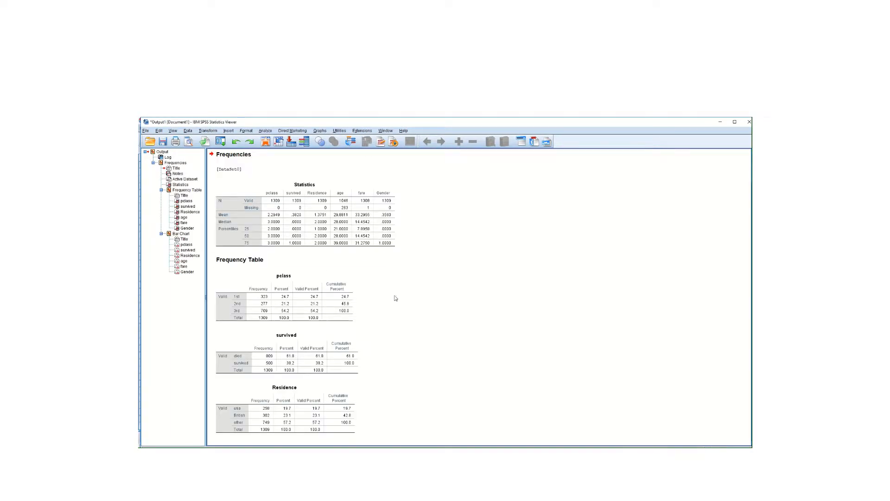
- Examine the Statistics table and the frequency tables for pclass, survived, Residence, age, fare and Gender in the output
{"action": "left_click", "coordinate": [260, 234]}
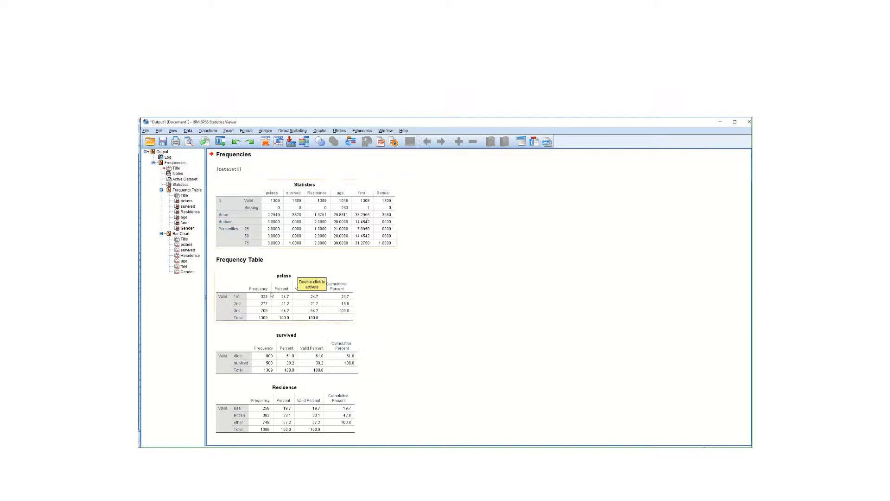
{"action": "scroll", "coordinate": [377, 324], "scroll_direction": "down", "scroll_amount": 2}
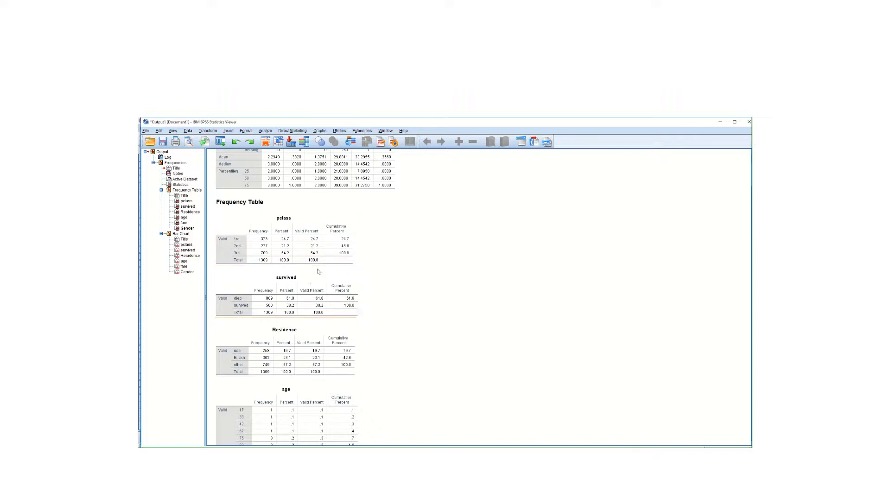
{"action": "scroll", "coordinate": [288, 352], "scroll_direction": "down", "scroll_amount": 3}
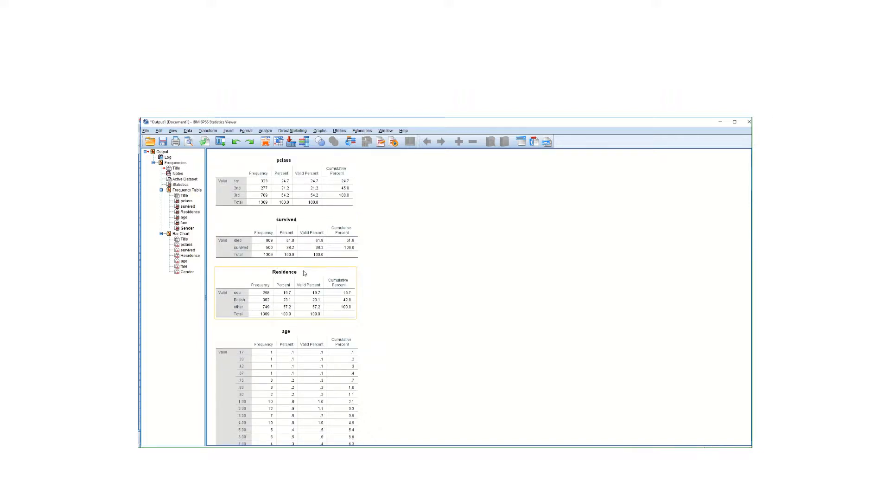
{"action": "scroll", "coordinate": [303, 323], "scroll_direction": "down", "scroll_amount": 6}
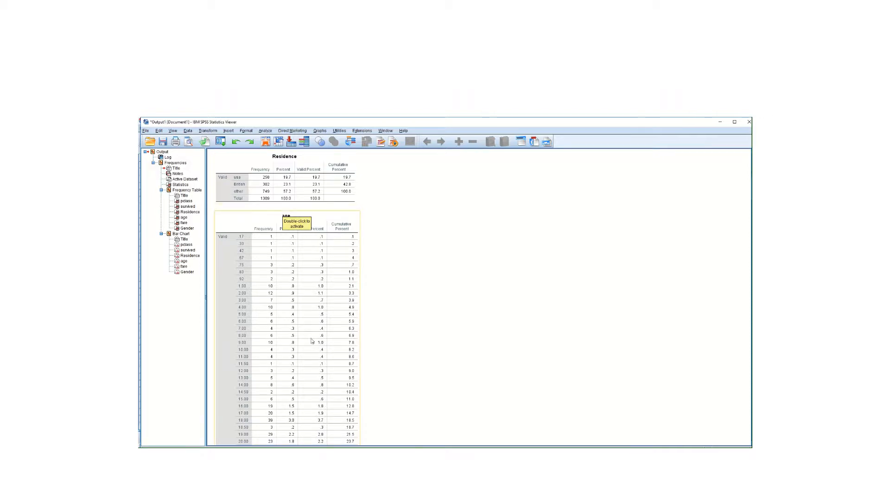
{"action": "scroll", "coordinate": [322, 342], "scroll_direction": "down", "scroll_amount": 5}
{"action": "scroll", "coordinate": [322, 342], "scroll_direction": "up", "scroll_amount": 6}
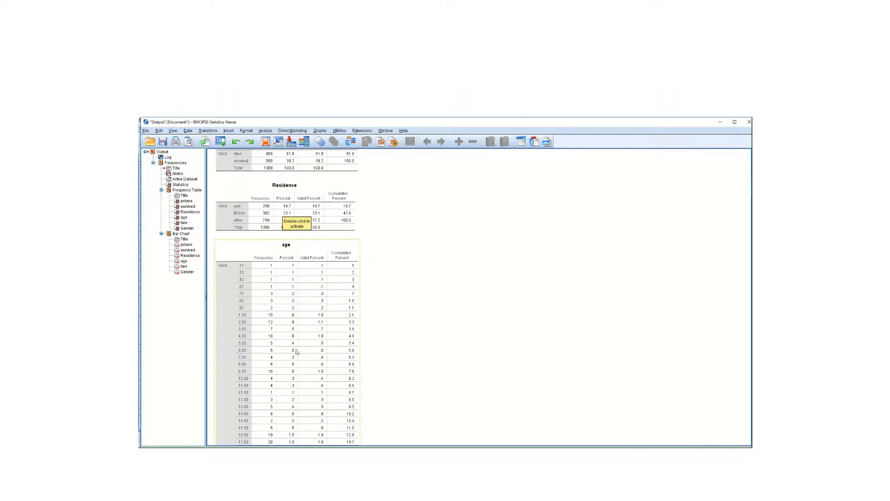
{"action": "scroll", "coordinate": [285, 367], "scroll_direction": "down", "scroll_amount": 9}
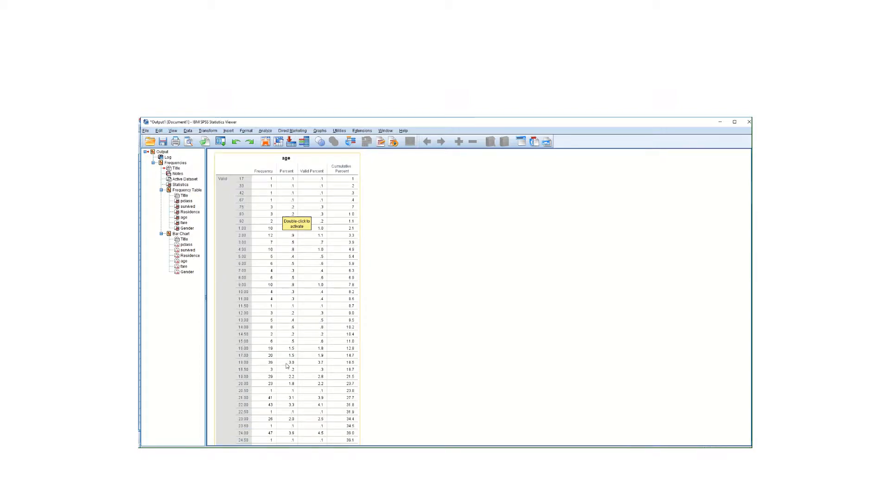
{"action": "scroll", "coordinate": [286, 363], "scroll_direction": "down", "scroll_amount": 12}
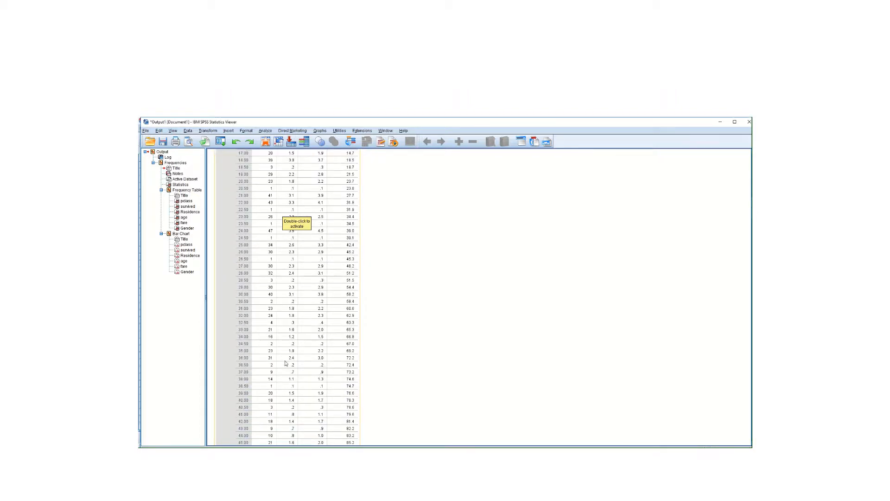
{"action": "scroll", "coordinate": [286, 364], "scroll_direction": "up", "scroll_amount": 20}
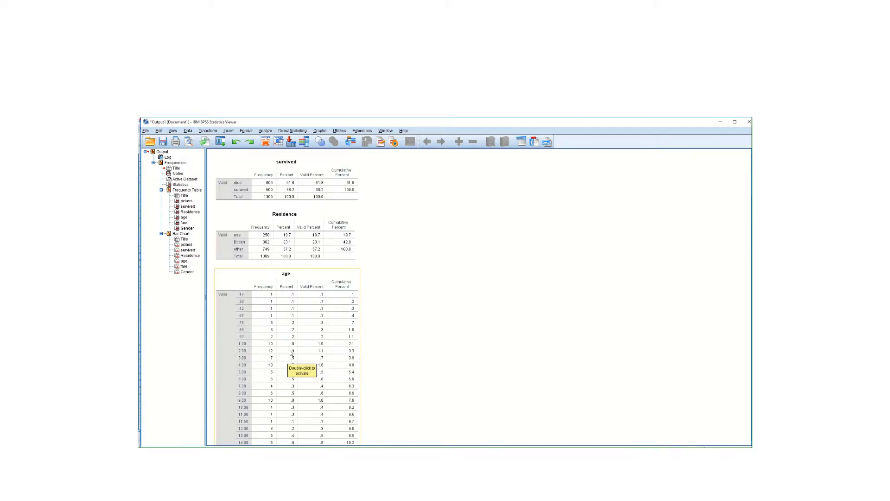
{"action": "scroll", "coordinate": [291, 353], "scroll_direction": "down", "scroll_amount": 15}
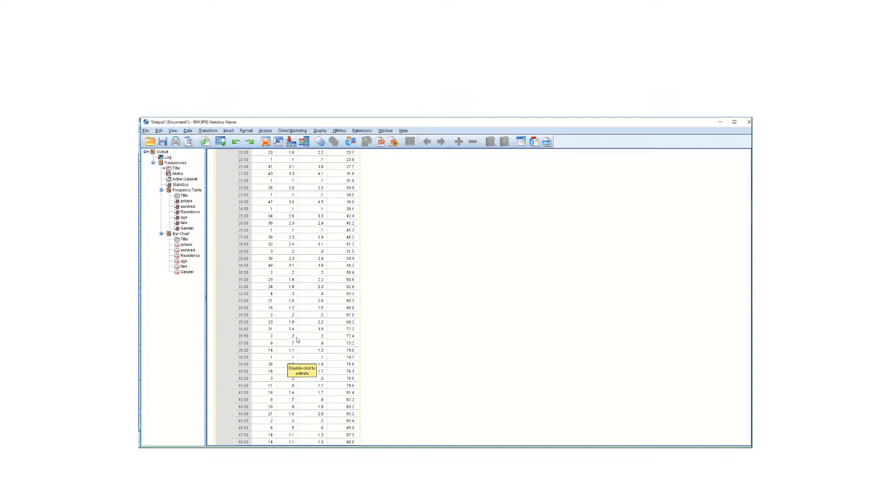
{"action": "scroll", "coordinate": [297, 340], "scroll_direction": "down", "scroll_amount": 20}
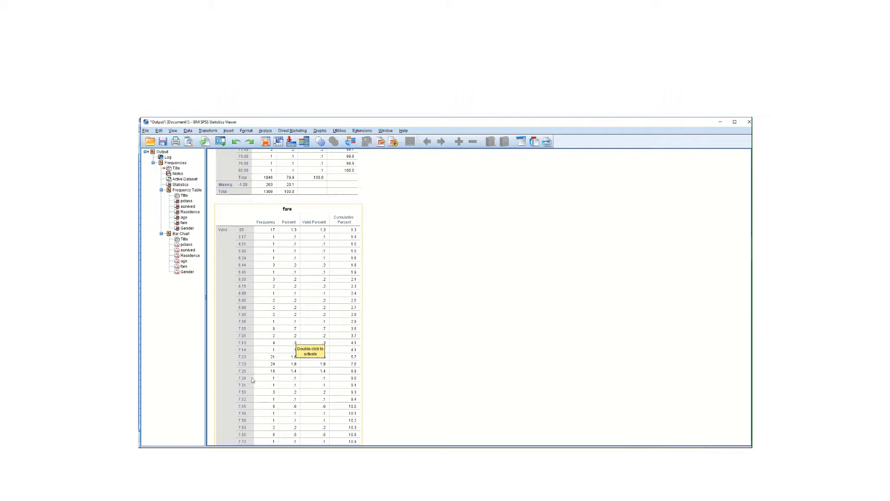
{"action": "scroll", "coordinate": [298, 266], "scroll_direction": "down", "scroll_amount": 15}
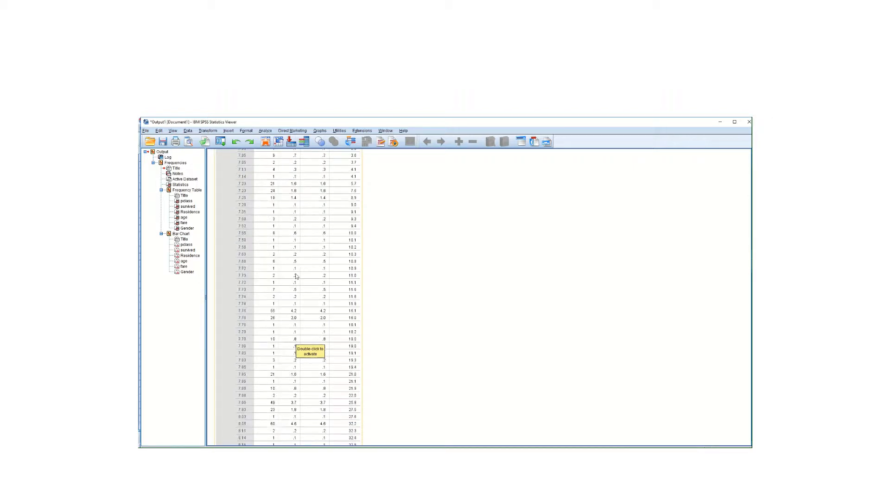
{"action": "scroll", "coordinate": [298, 273], "scroll_direction": "down", "scroll_amount": 20}
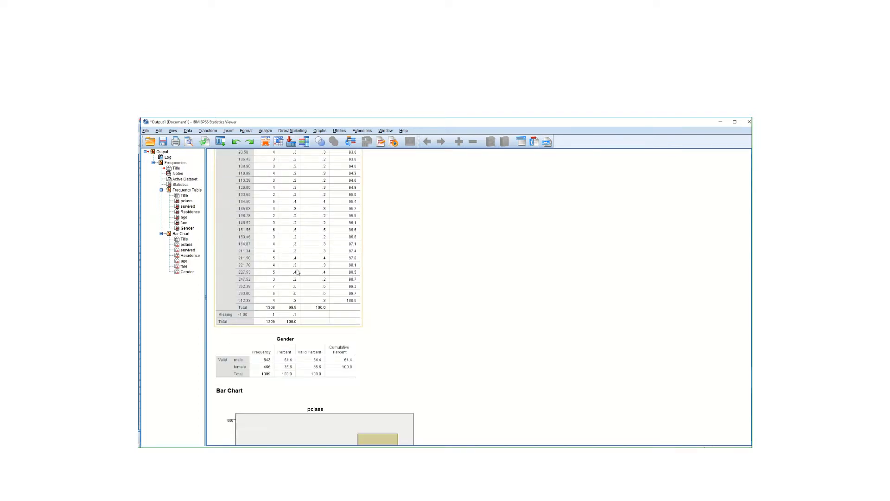
- Examine the Gender frequency table and the bar charts for pclass, survived and Residence in the output
{"action": "scroll", "coordinate": [298, 362], "scroll_direction": "down", "scroll_amount": 6}
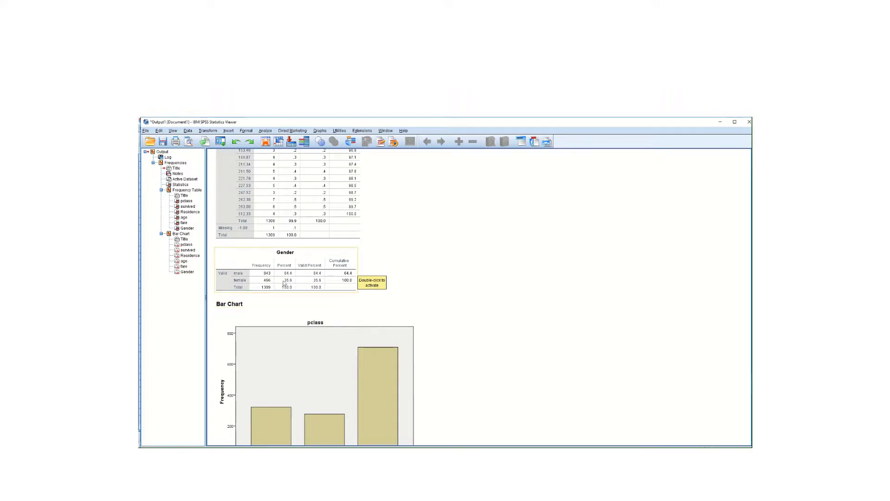
{"action": "scroll", "coordinate": [290, 364], "scroll_direction": "down", "scroll_amount": 4}
{"action": "scroll", "coordinate": [283, 298], "scroll_direction": "up", "scroll_amount": 3}
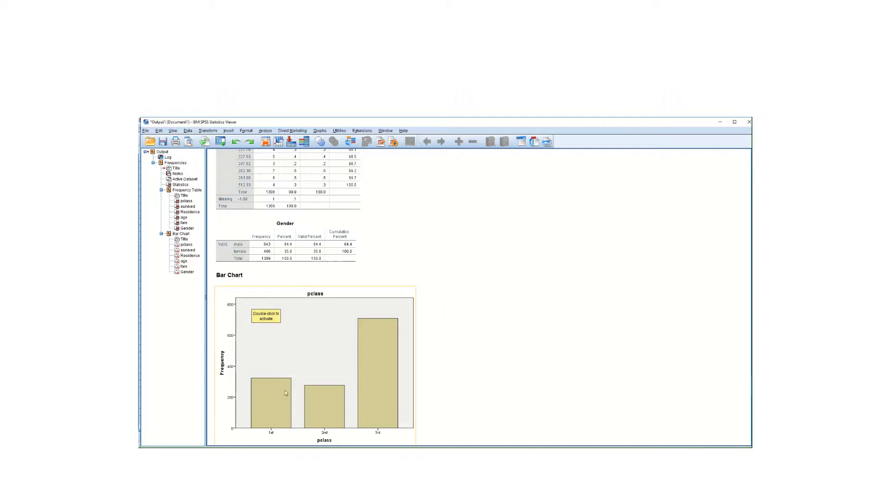
{"action": "scroll", "coordinate": [285, 390], "scroll_direction": "down", "scroll_amount": 5}
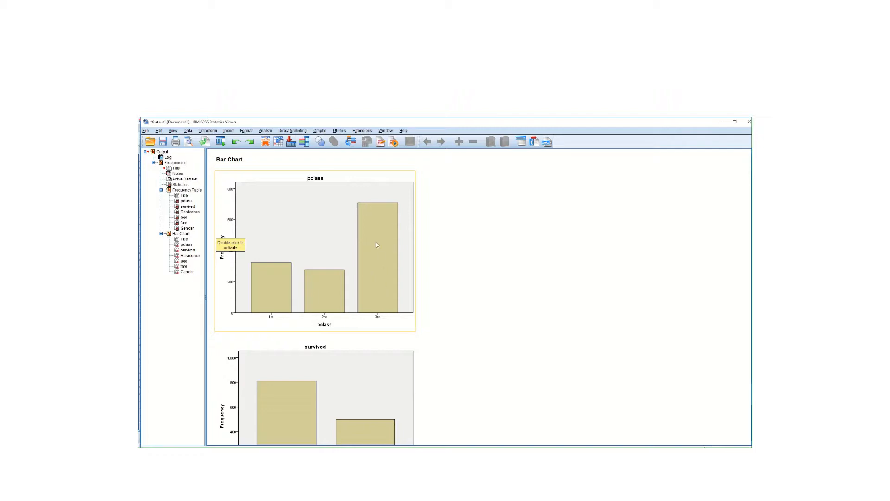
{"action": "scroll", "coordinate": [378, 274], "scroll_direction": "down", "scroll_amount": 3}
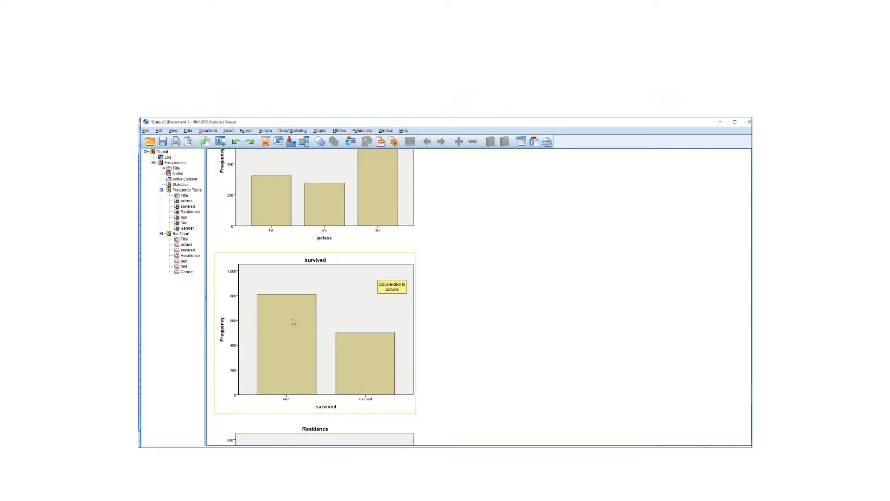
{"action": "scroll", "coordinate": [365, 365], "scroll_direction": "down", "scroll_amount": 6}
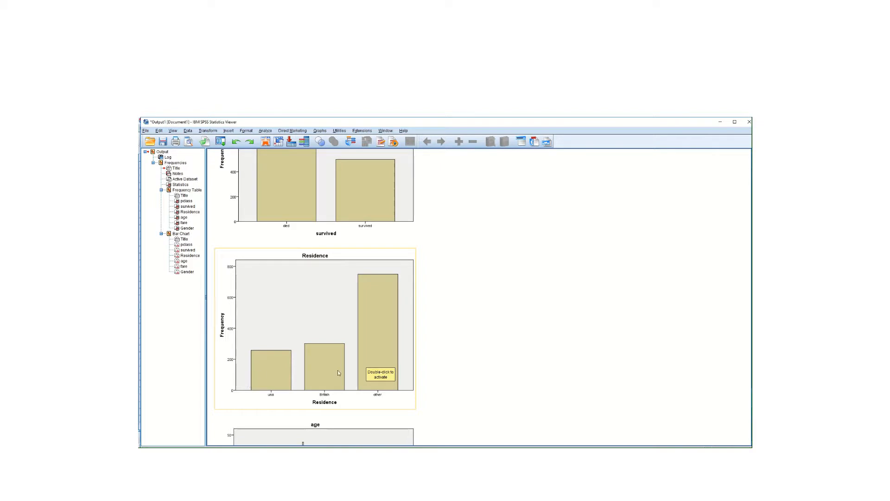
{"action": "scroll", "coordinate": [347, 330], "scroll_direction": "down", "scroll_amount": 3}
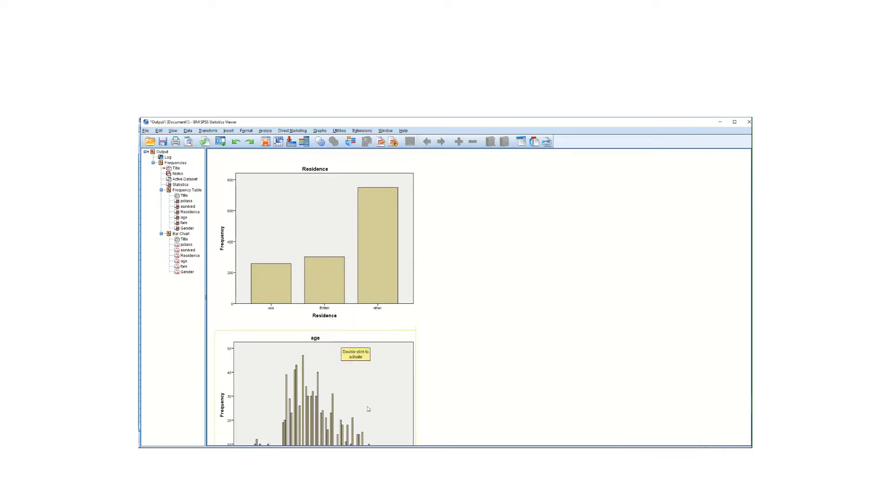
- Check the variable definitions in the Data Editor's Variable View, restore Data View and return to the output
{"action": "left_click", "coordinate": [432, 425]}
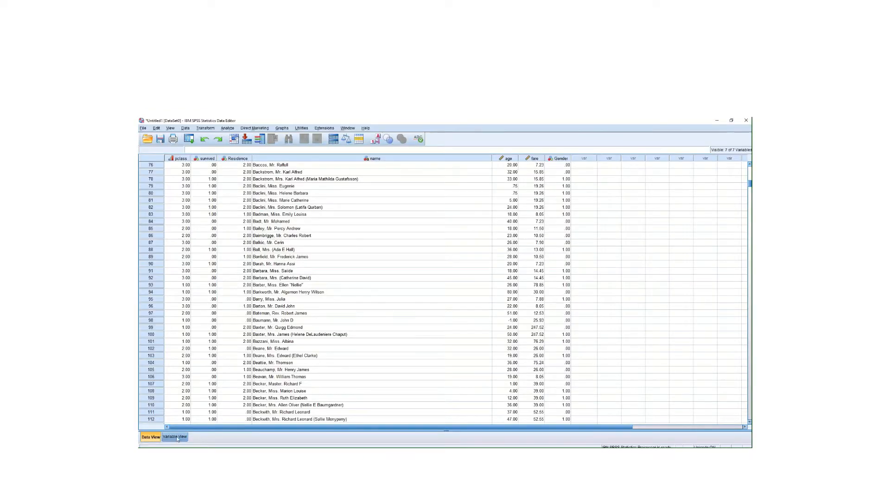
{"action": "left_click", "coordinate": [175, 437]}
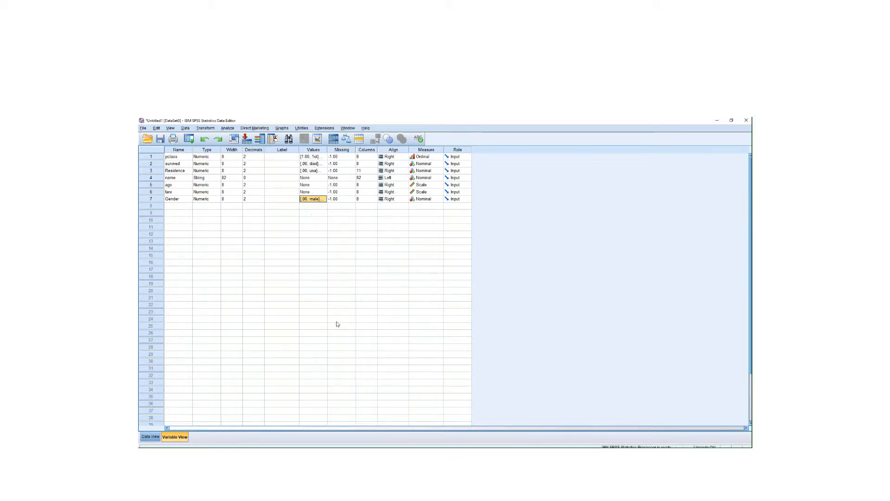
{"action": "left_click", "coordinate": [150, 436]}
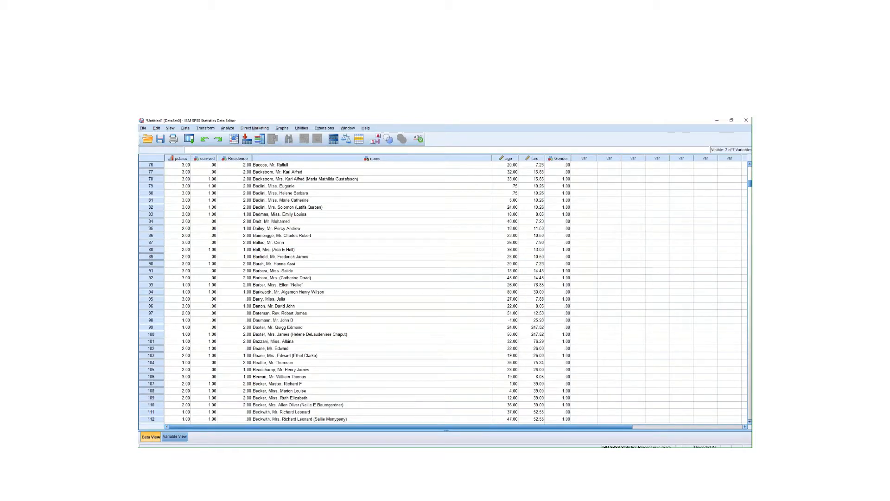
{"action": "mouse_move", "coordinate": [399, 446]}
{"action": "left_click", "coordinate": [425, 434]}
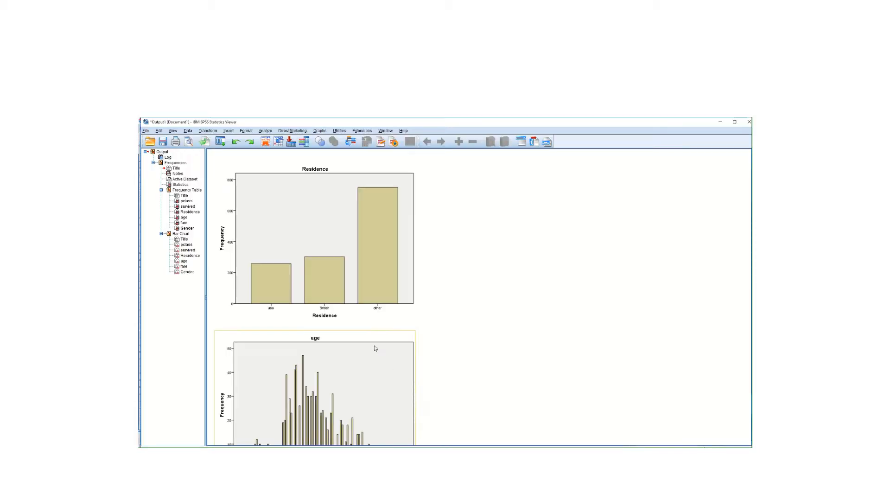
- Examine the bar charts for age, fare and Gender, and return to the frequency tables above them
{"action": "scroll", "coordinate": [366, 351], "scroll_direction": "down", "scroll_amount": 1}
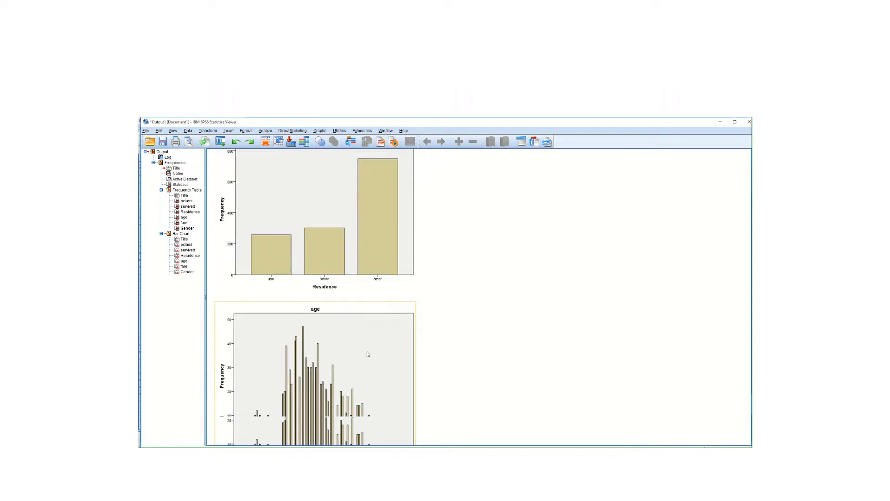
{"action": "scroll", "coordinate": [367, 354], "scroll_direction": "down", "scroll_amount": 2}
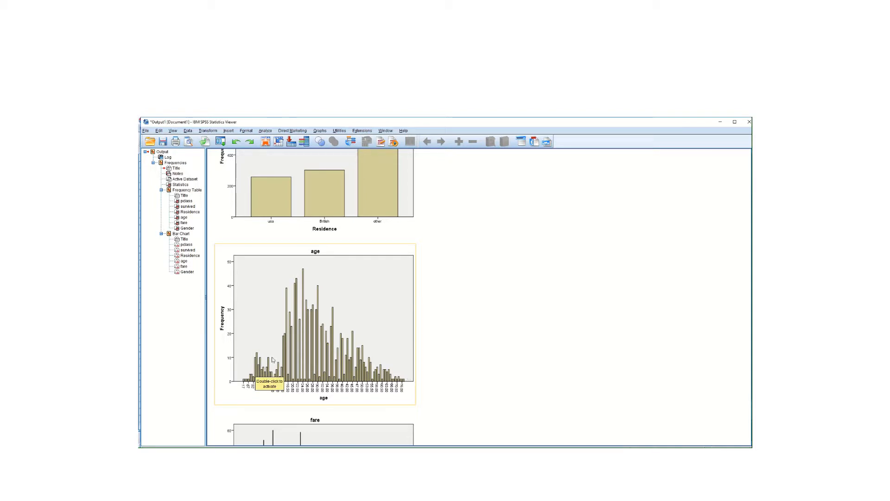
{"action": "left_click", "coordinate": [430, 394]}
{"action": "left_click", "coordinate": [345, 368]}
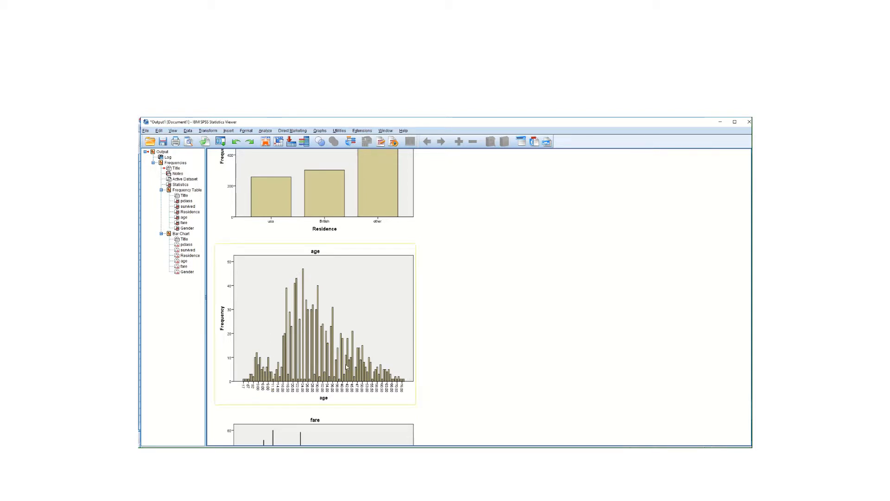
{"action": "scroll", "coordinate": [336, 355], "scroll_direction": "down", "scroll_amount": 3}
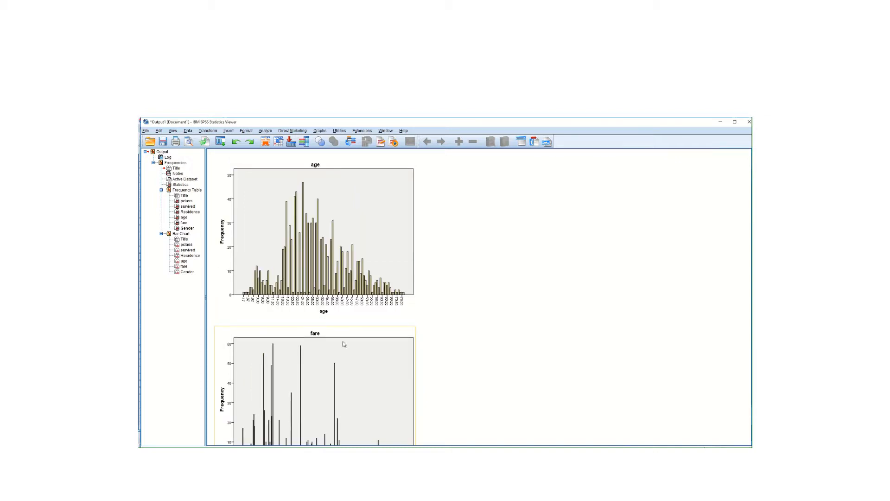
{"action": "left_click", "coordinate": [368, 322]}
{"action": "scroll", "coordinate": [369, 321], "scroll_direction": "down", "scroll_amount": 3}
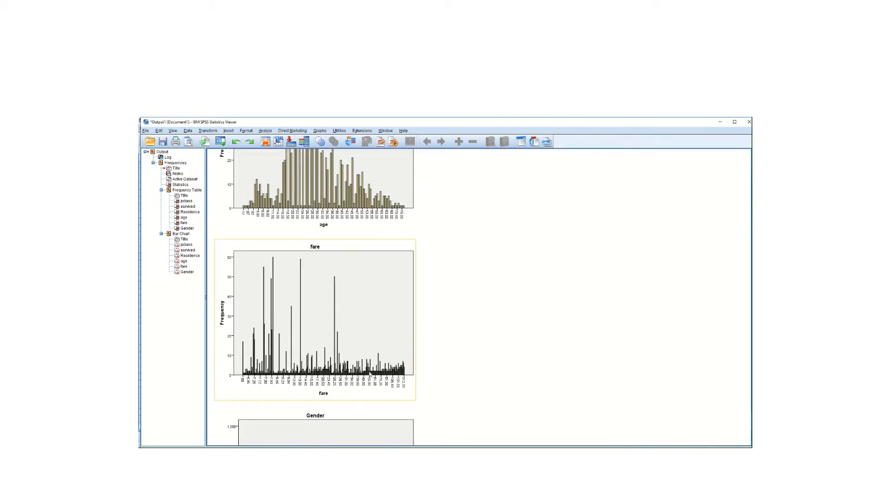
{"action": "scroll", "coordinate": [296, 385], "scroll_direction": "down", "scroll_amount": 3}
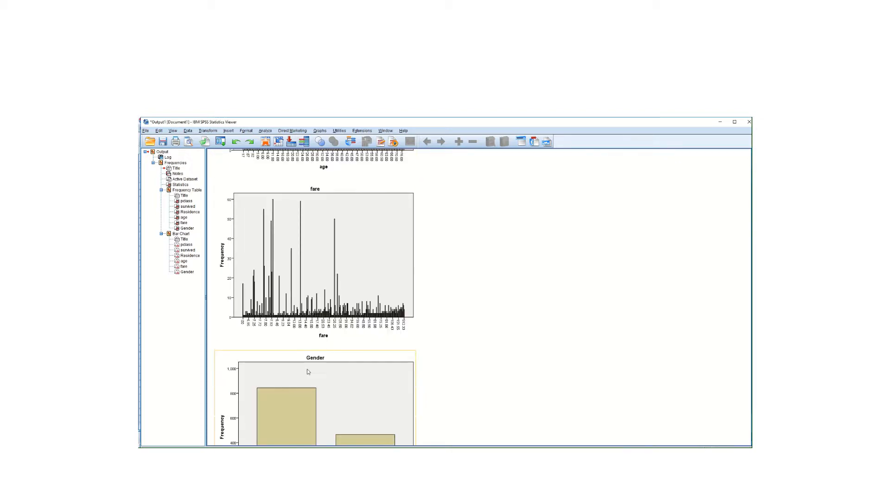
{"action": "left_click", "coordinate": [400, 348]}
{"action": "scroll", "coordinate": [421, 339], "scroll_direction": "down", "scroll_amount": 3}
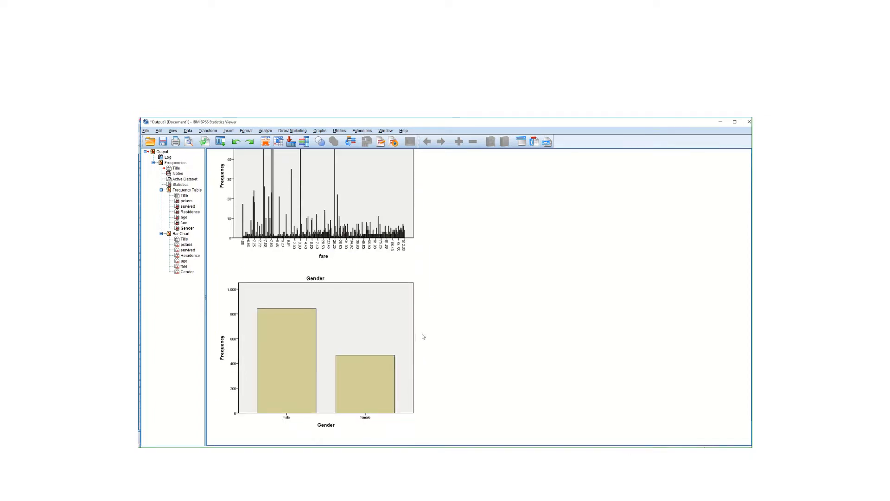
{"action": "left_click", "coordinate": [283, 370]}
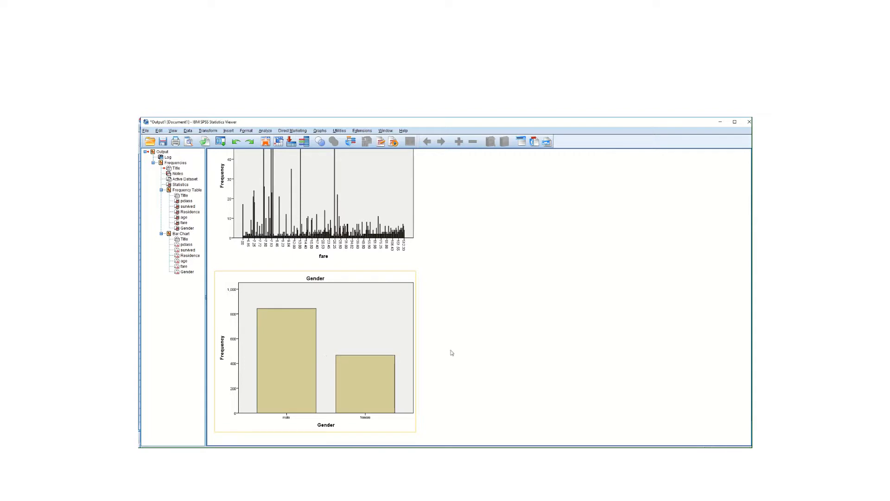
{"action": "scroll", "coordinate": [459, 352], "scroll_direction": "up", "scroll_amount": 20}
{"action": "scroll", "coordinate": [460, 350], "scroll_direction": "up", "scroll_amount": 5}
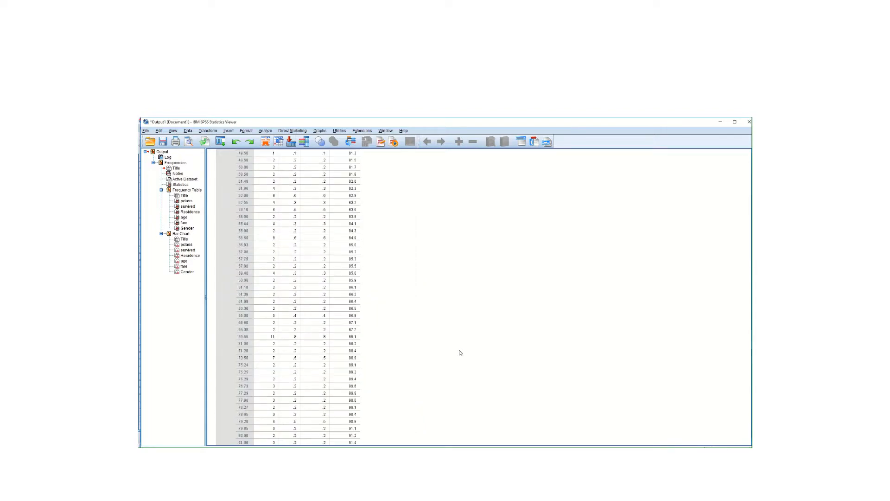
- Start a Descriptives analysis from the Data Editor with age and fare as its variables
{"action": "left_click", "coordinate": [721, 122]}
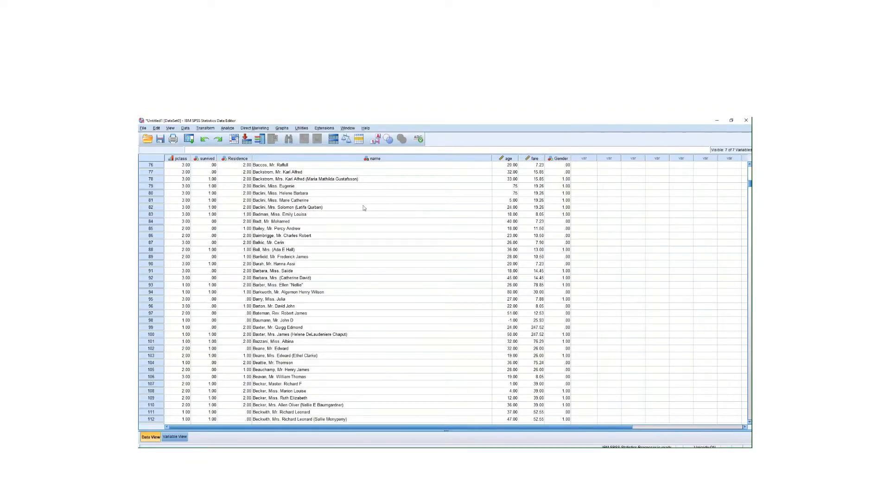
{"action": "left_click", "coordinate": [230, 130]}
{"action": "mouse_move", "coordinate": [246, 147]}
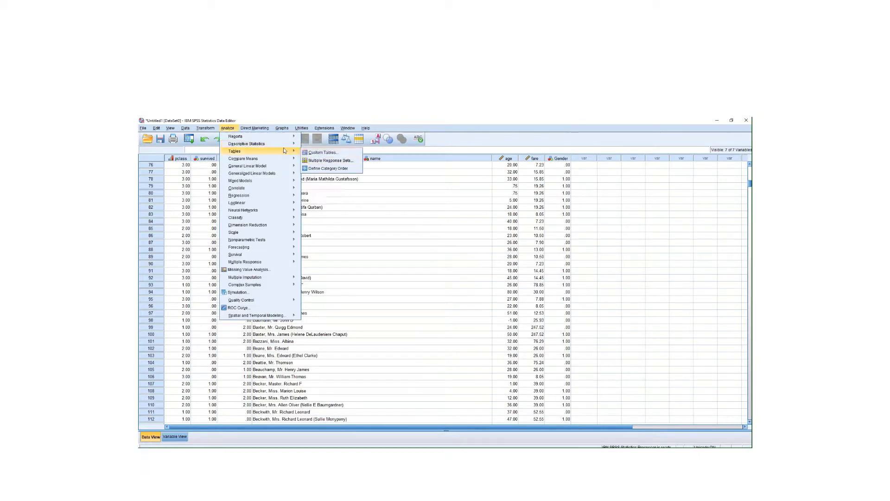
{"action": "left_click", "coordinate": [319, 153]}
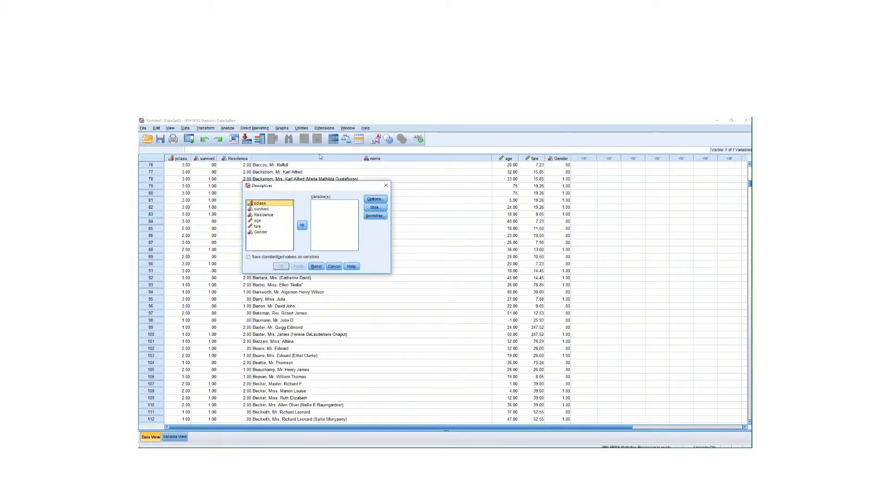
{"action": "left_click", "coordinate": [259, 221]}
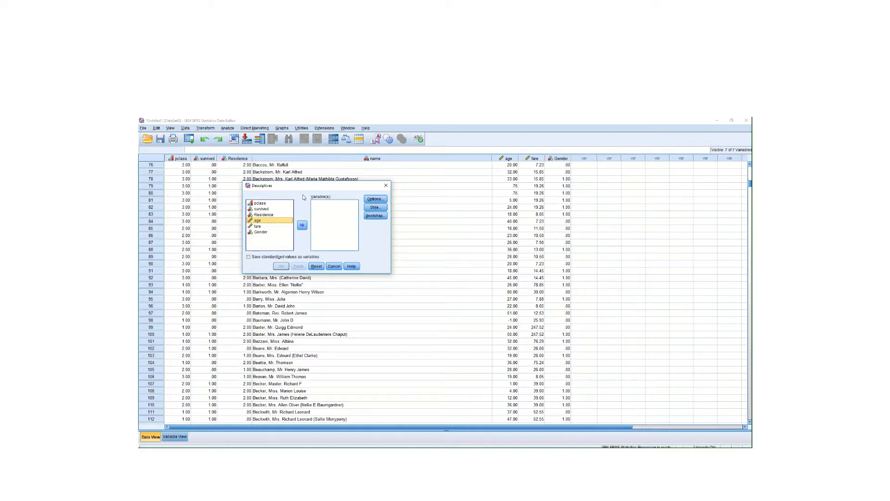
{"action": "left_click", "coordinate": [302, 225]}
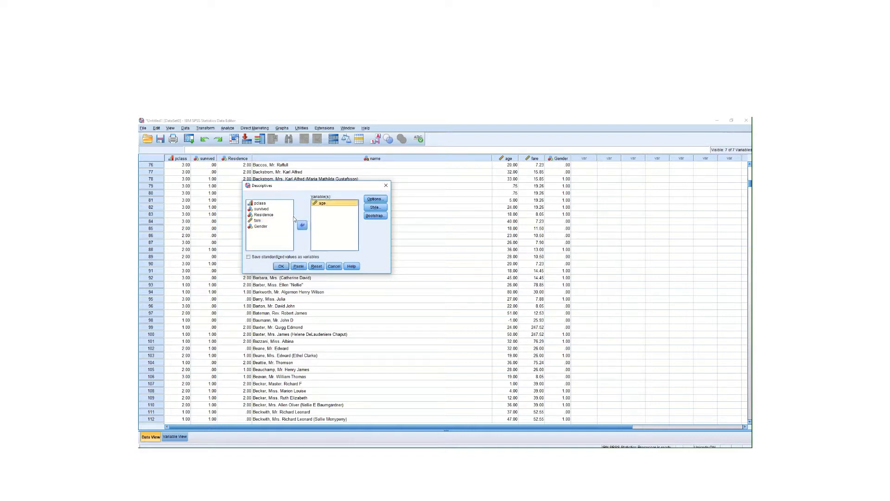
{"action": "left_click", "coordinate": [302, 226]}
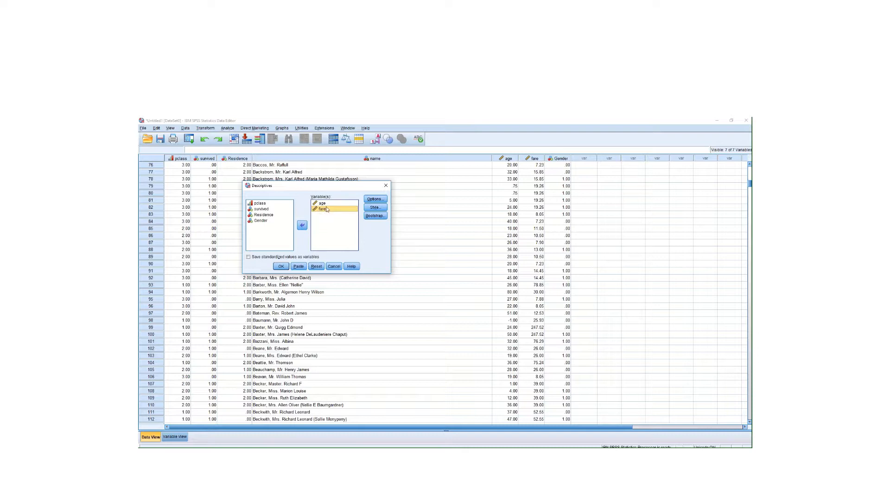
- Add the standard error of the mean to the descriptive statistics options and run the analysis
{"action": "left_click", "coordinate": [376, 199]}
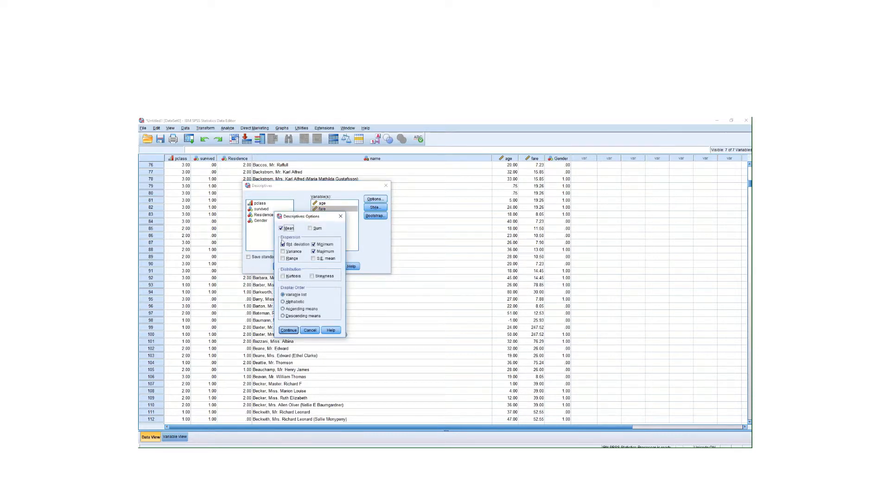
{"action": "left_click", "coordinate": [314, 258]}
{"action": "left_click", "coordinate": [289, 330]}
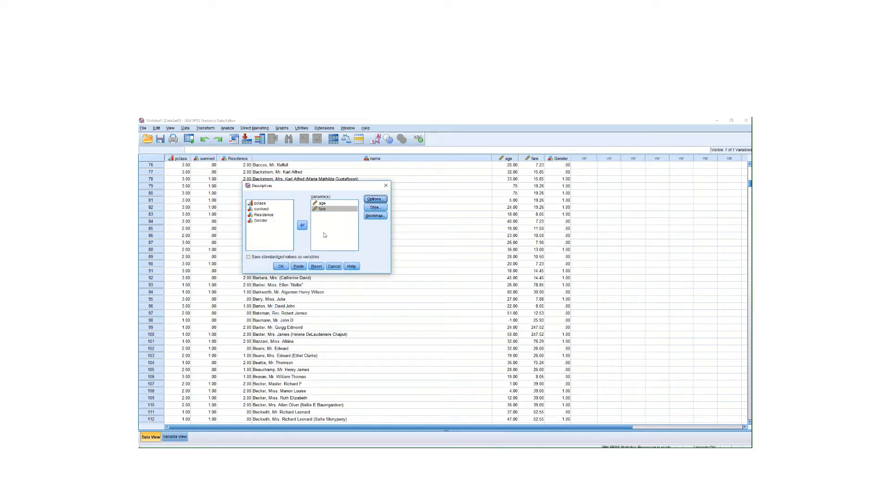
{"action": "left_click", "coordinate": [281, 266]}
- Examine the means, standard errors and standard deviations of age and fare in the Descriptive Statistics table
{"action": "left_click", "coordinate": [405, 362]}
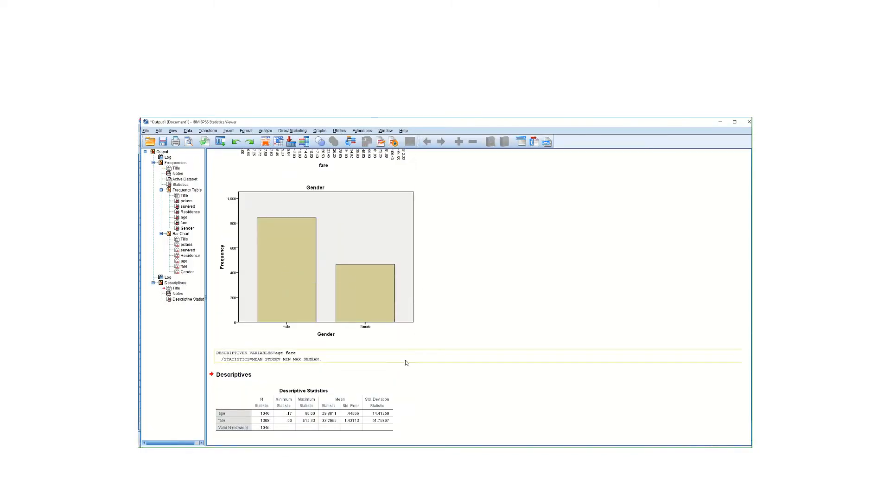
{"action": "left_click", "coordinate": [332, 412]}
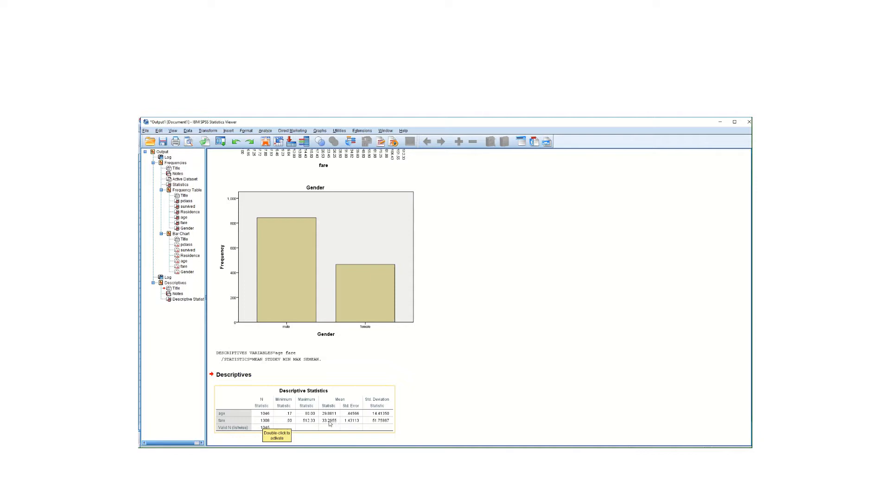
{"action": "left_click", "coordinate": [330, 423]}
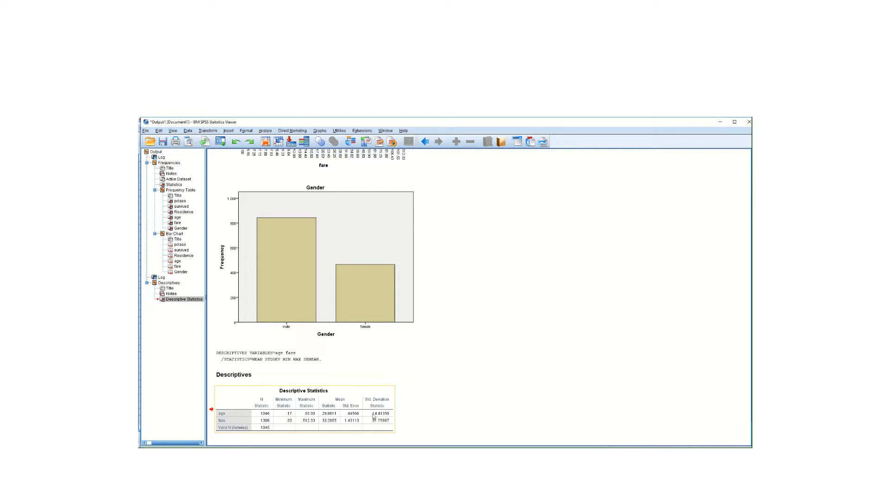
{"action": "mouse_move", "coordinate": [579, 119]}
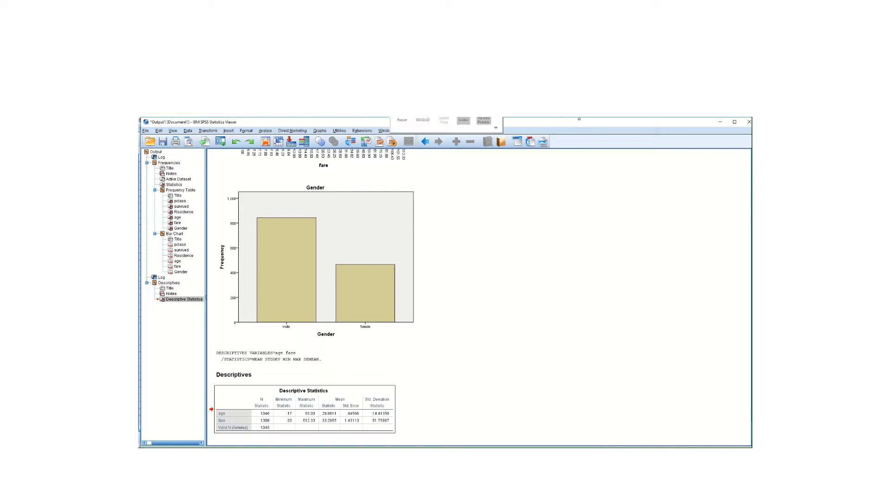
- Start an Explore analysis from the Data Editor with age as the dependent variable and survived as the factor
{"action": "left_click", "coordinate": [721, 121]}
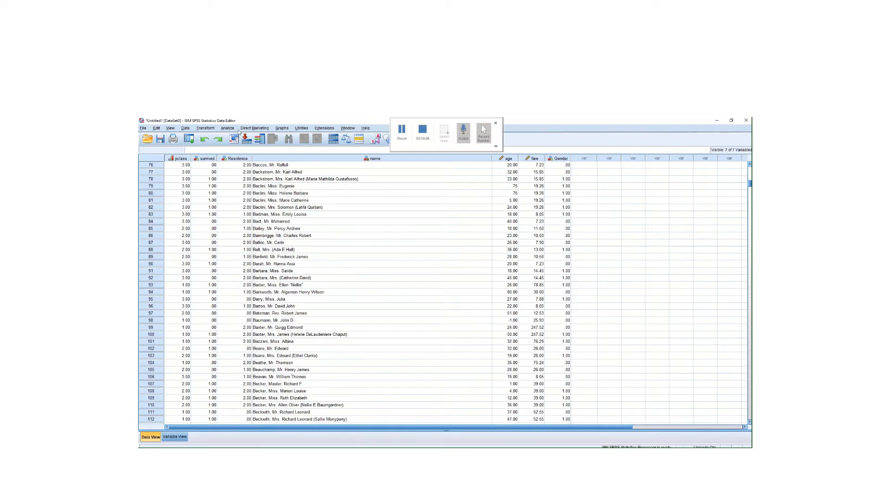
{"action": "left_click", "coordinate": [232, 129]}
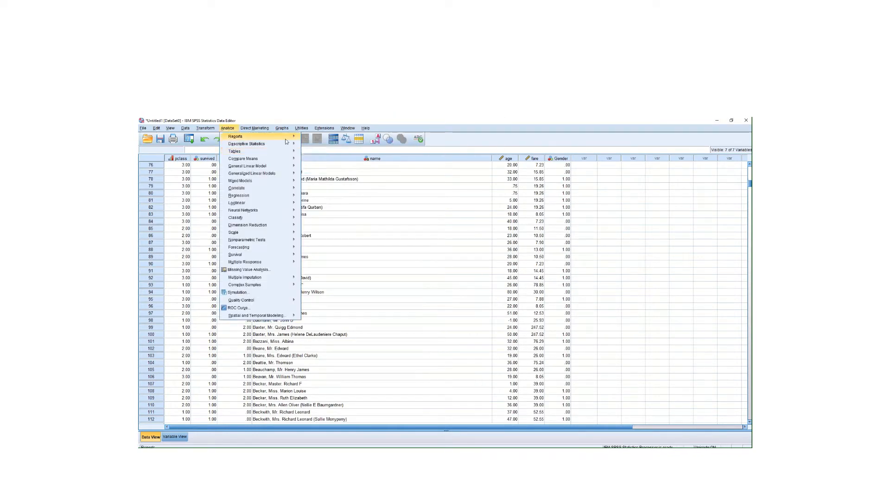
{"action": "mouse_move", "coordinate": [286, 143]}
{"action": "left_click", "coordinate": [320, 159]}
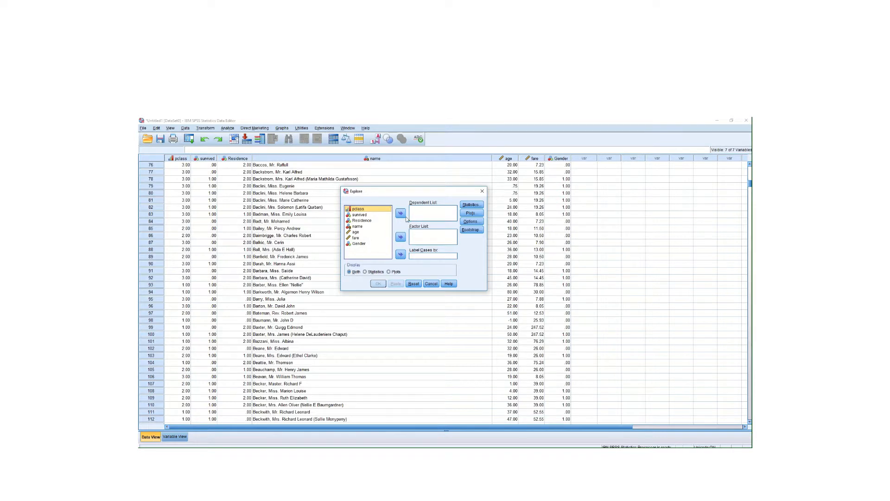
{"action": "left_click", "coordinate": [355, 232]}
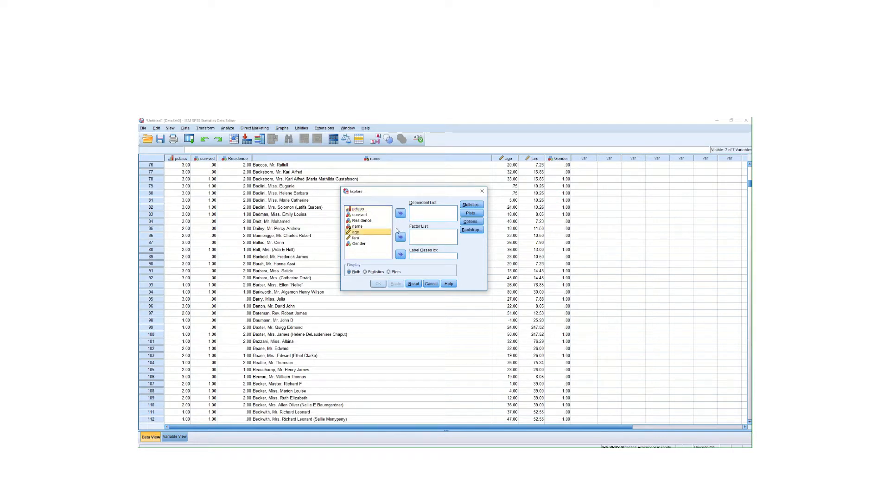
{"action": "left_click", "coordinate": [401, 213]}
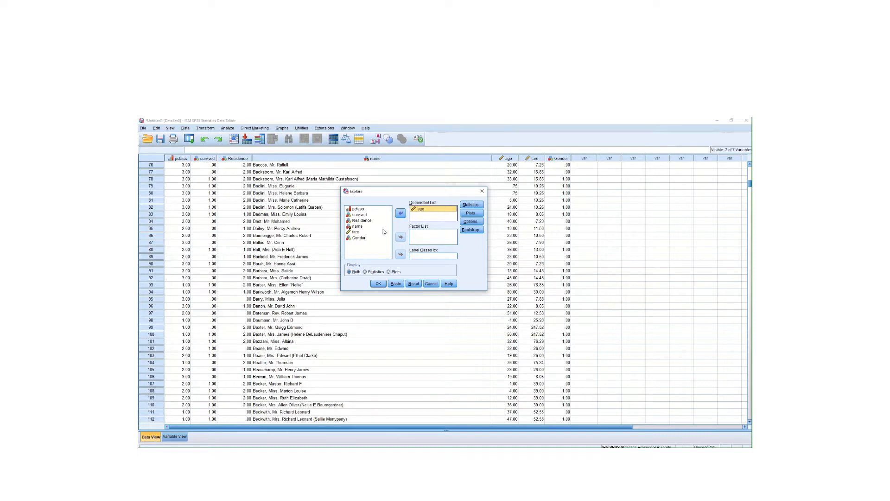
{"action": "left_click", "coordinate": [365, 215]}
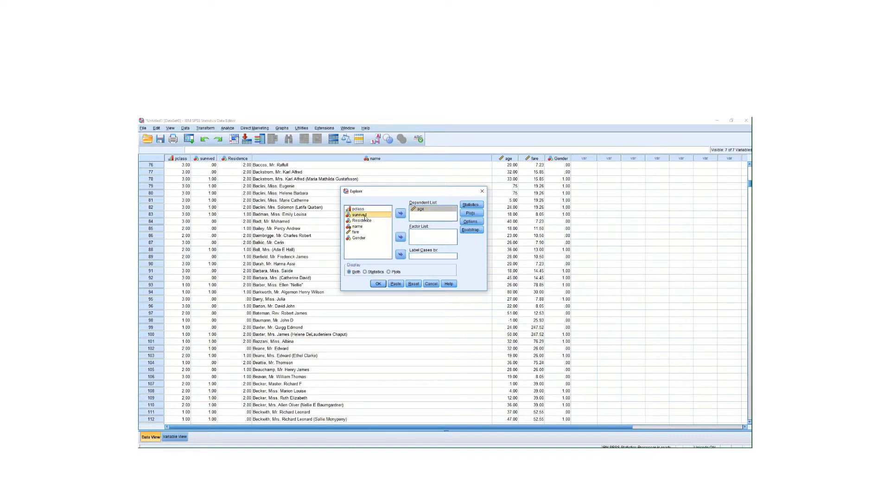
{"action": "left_click", "coordinate": [401, 237]}
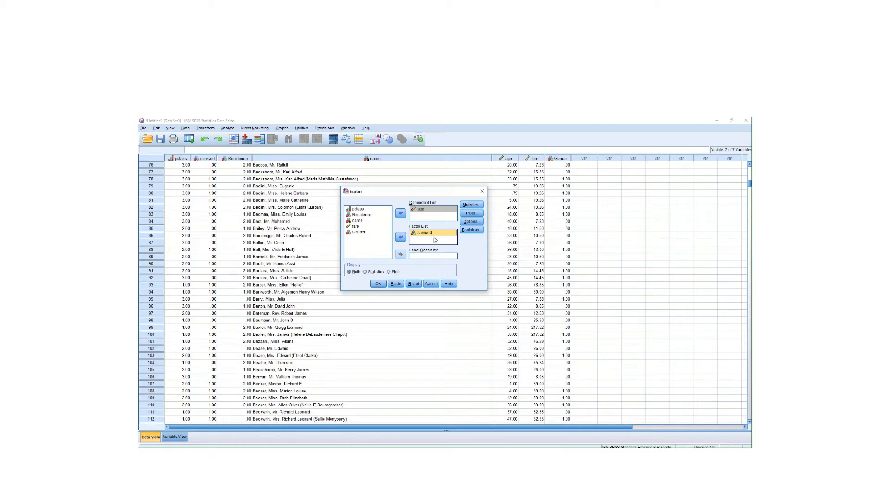
- Include percentiles in the Explore statistics alongside the descriptives
{"action": "left_click", "coordinate": [472, 206]}
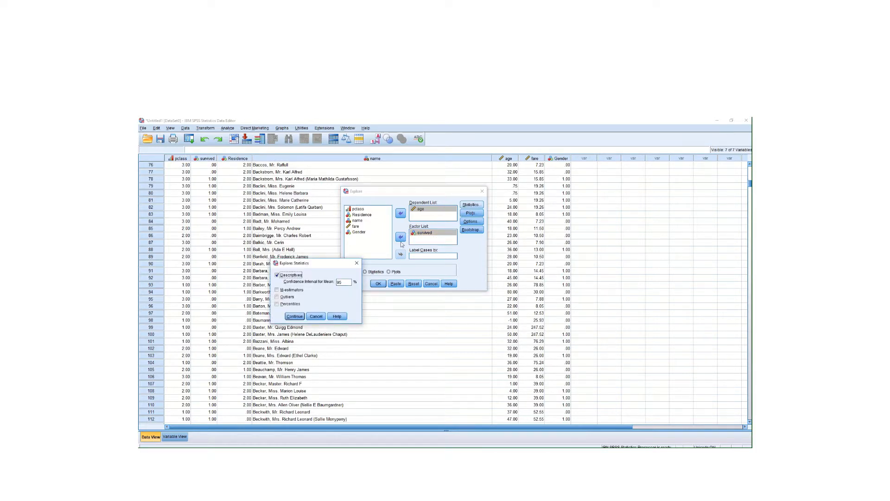
{"action": "left_click", "coordinate": [277, 304]}
{"action": "left_click", "coordinate": [293, 315]}
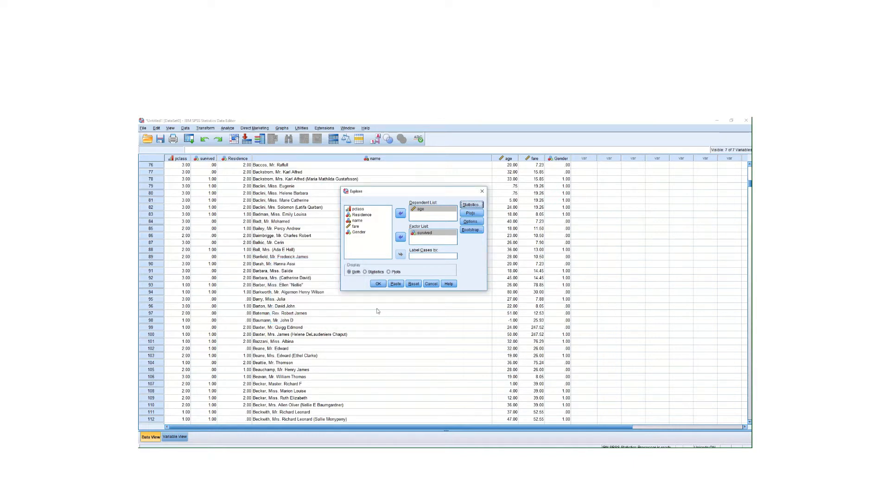
- Add histograms to the Explore plots and run the analysis
{"action": "left_click", "coordinate": [472, 214]}
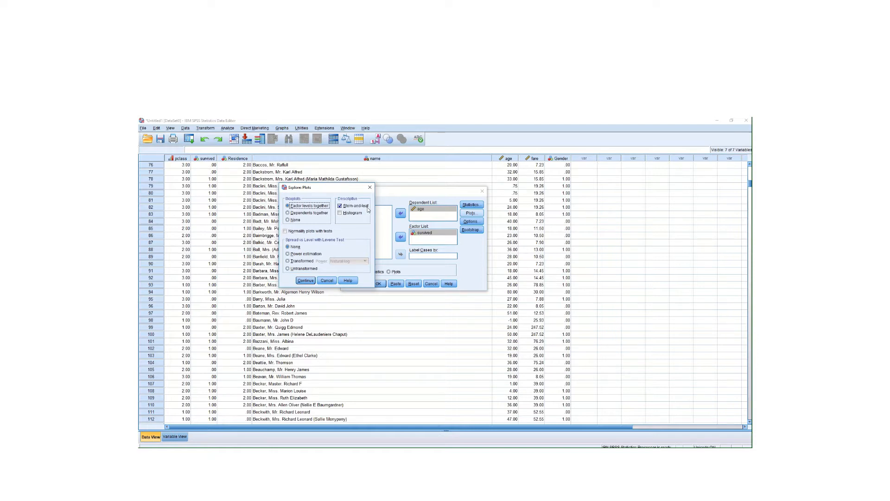
{"action": "left_click", "coordinate": [340, 213]}
{"action": "left_click", "coordinate": [306, 280]}
{"action": "left_click", "coordinate": [378, 284]}
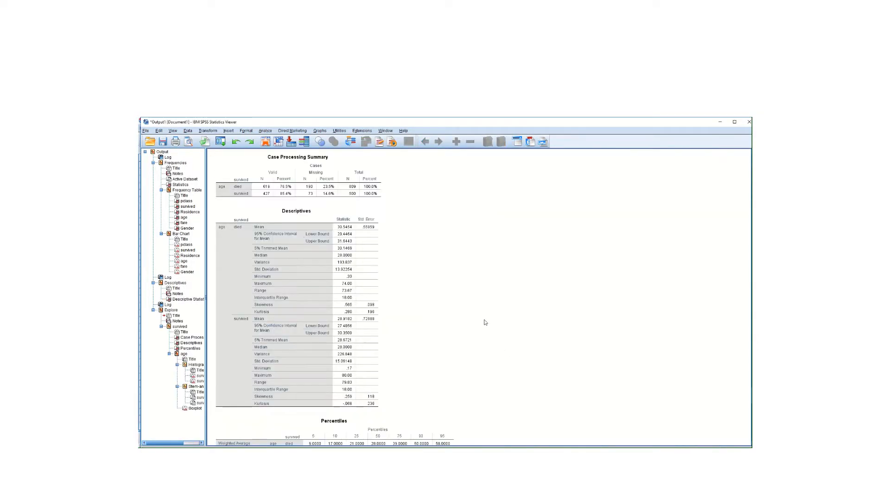
- Examine the Case Processing Summary, Descriptives and Percentiles tables for age, comparing passengers who died with those who survived
{"action": "scroll", "coordinate": [485, 322], "scroll_direction": "up", "scroll_amount": 1}
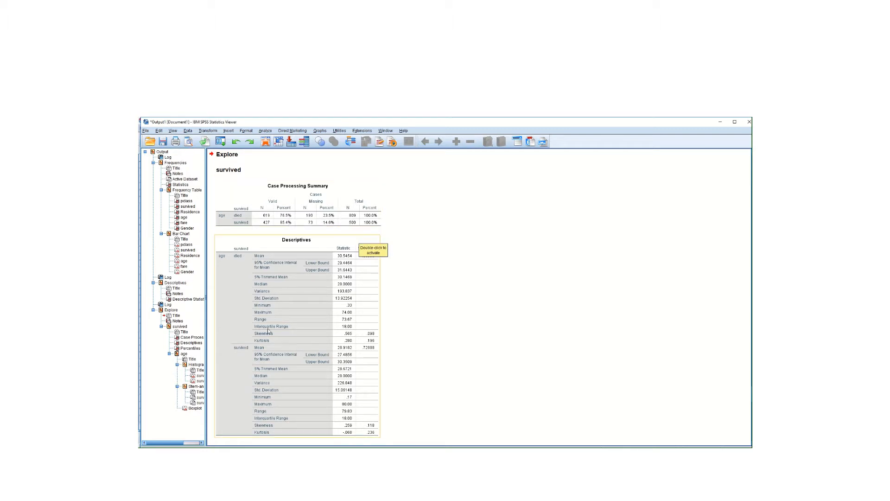
{"action": "scroll", "coordinate": [322, 249], "scroll_direction": "down", "scroll_amount": 1}
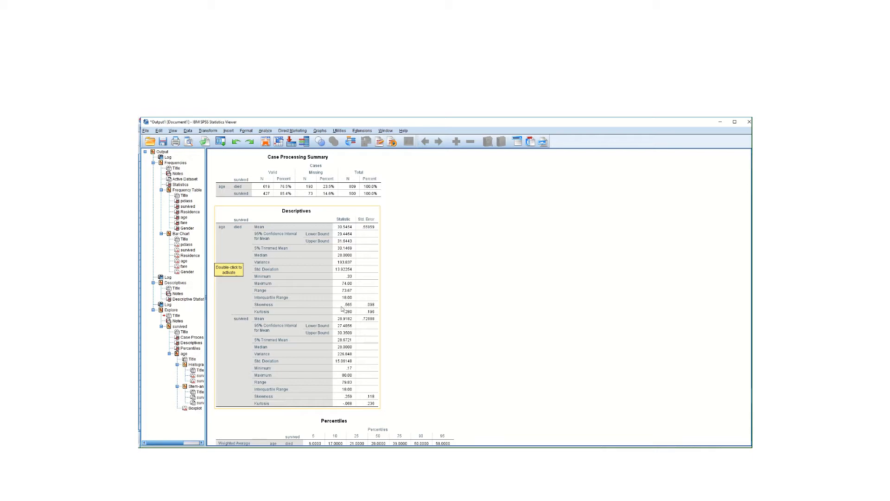
{"action": "scroll", "coordinate": [352, 311], "scroll_direction": "down", "scroll_amount": 5}
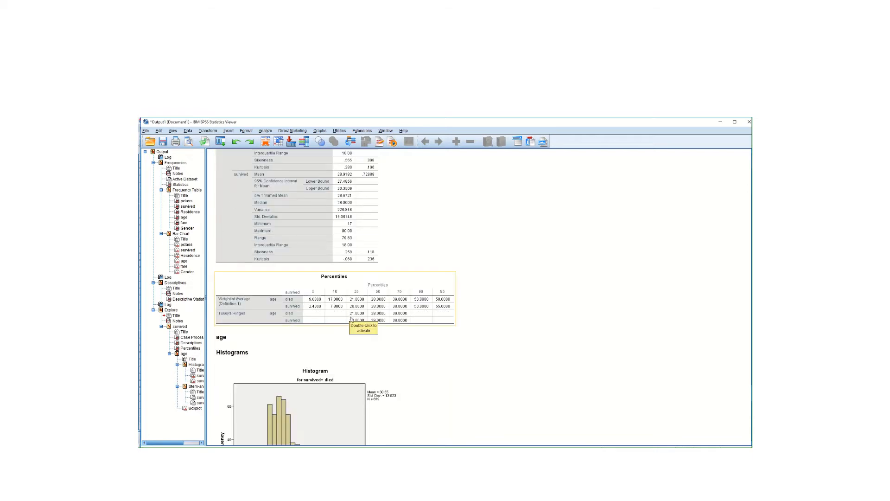
{"action": "scroll", "coordinate": [362, 304], "scroll_direction": "up", "scroll_amount": 2}
{"action": "scroll", "coordinate": [361, 304], "scroll_direction": "up", "scroll_amount": 2}
{"action": "scroll", "coordinate": [353, 306], "scroll_direction": "down", "scroll_amount": 4}
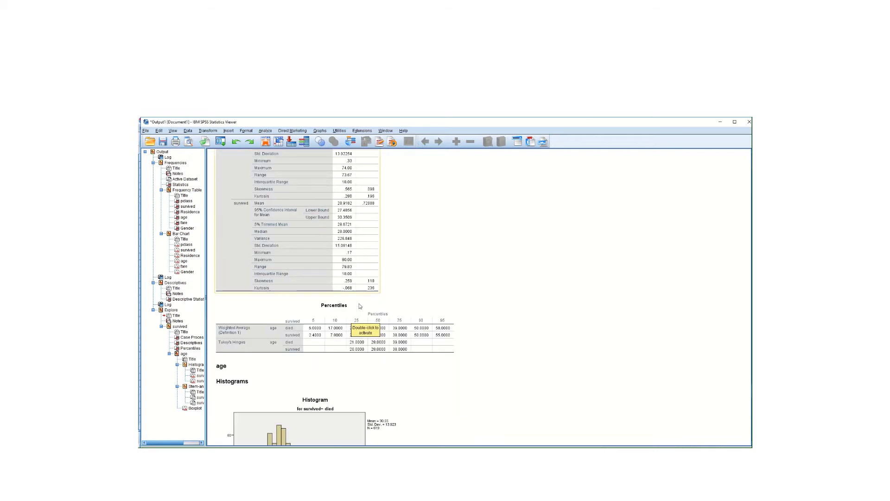
{"action": "scroll", "coordinate": [312, 316], "scroll_direction": "down", "scroll_amount": 1}
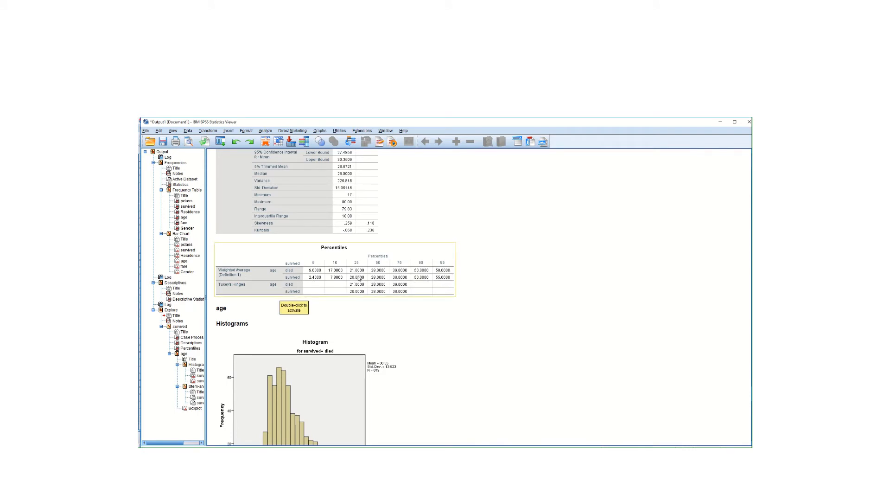
{"action": "scroll", "coordinate": [397, 267], "scroll_direction": "up", "scroll_amount": 1}
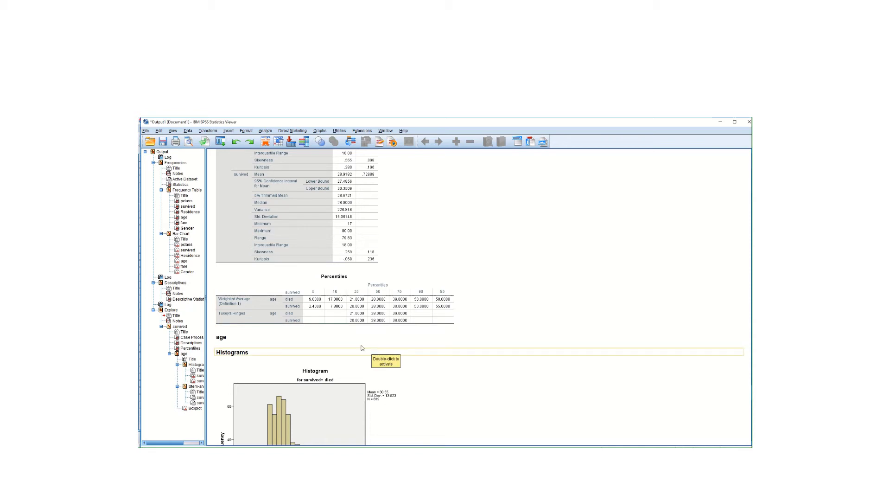
- Examine the age histograms, stem-and-leaf plots and boxplots for the died and survived groups
{"action": "scroll", "coordinate": [372, 351], "scroll_direction": "down", "scroll_amount": 5}
{"action": "scroll", "coordinate": [273, 344], "scroll_direction": "down", "scroll_amount": 2}
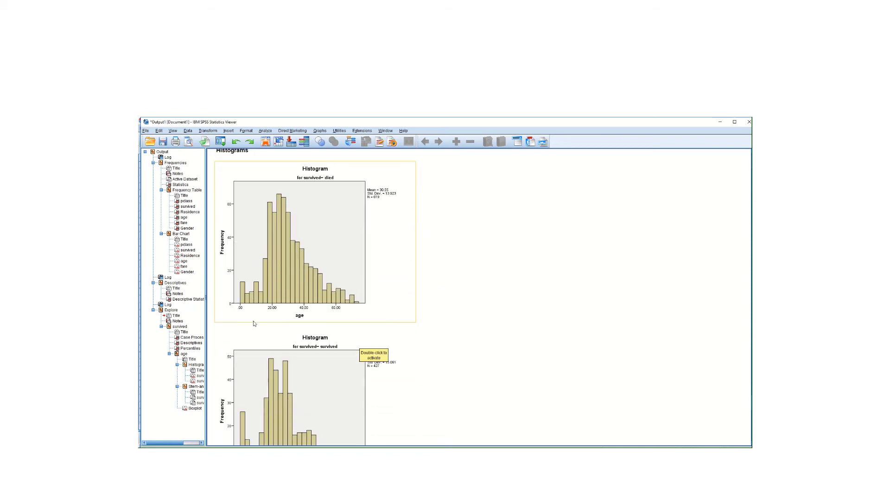
{"action": "scroll", "coordinate": [254, 325], "scroll_direction": "up", "scroll_amount": 2}
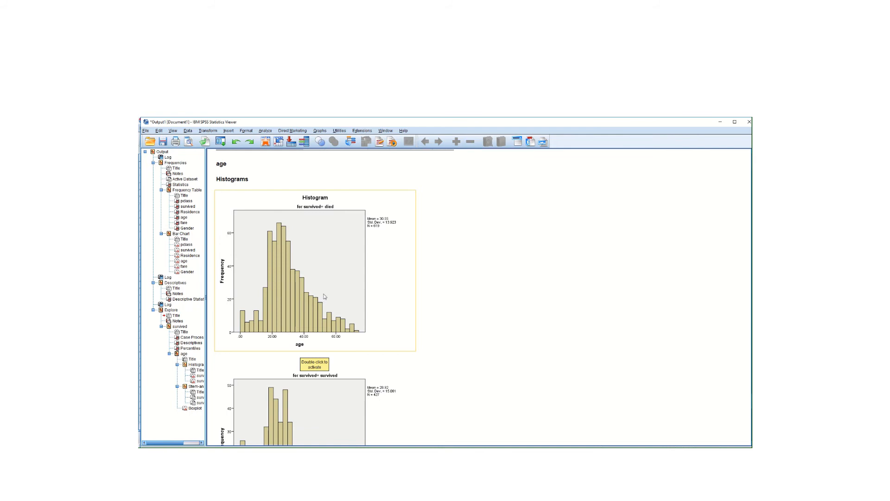
{"action": "scroll", "coordinate": [318, 295], "scroll_direction": "down", "scroll_amount": 2}
{"action": "scroll", "coordinate": [314, 320], "scroll_direction": "down", "scroll_amount": 3}
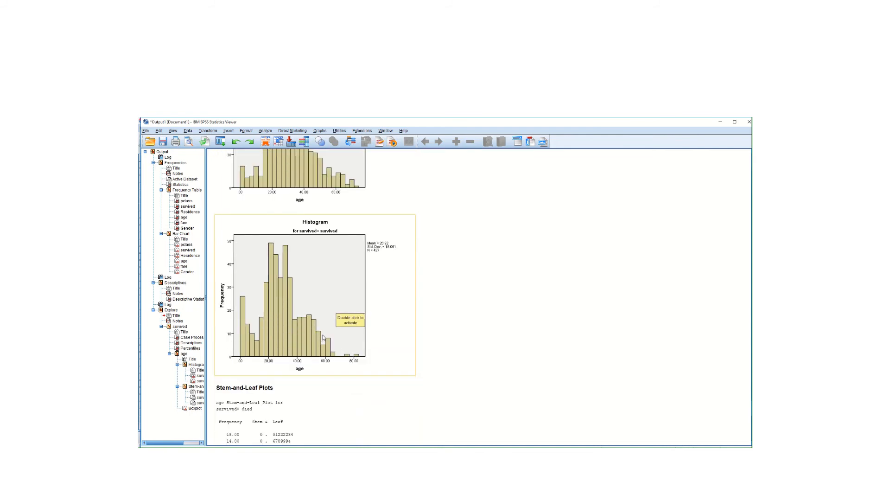
{"action": "scroll", "coordinate": [324, 338], "scroll_direction": "up", "scroll_amount": 1}
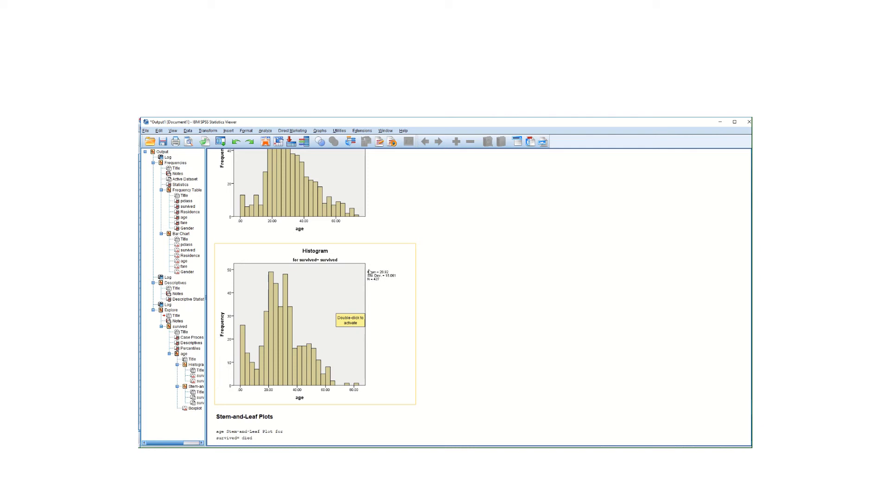
{"action": "scroll", "coordinate": [431, 360], "scroll_direction": "down", "scroll_amount": 5}
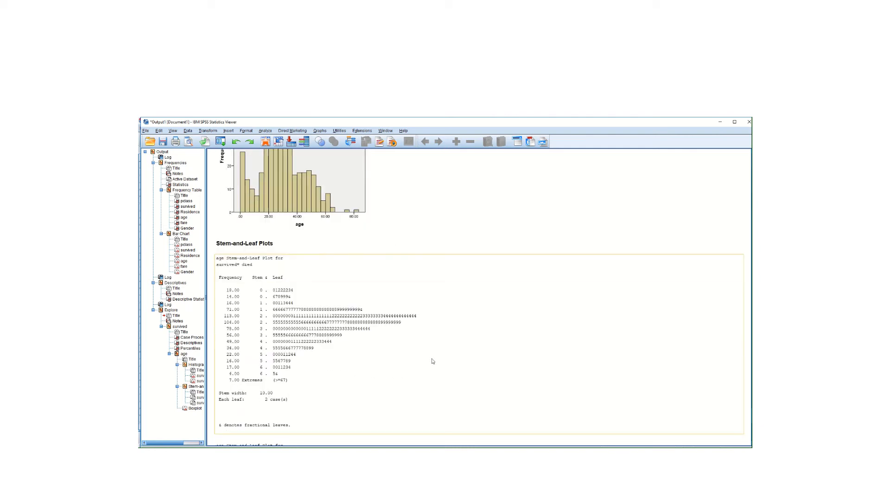
{"action": "scroll", "coordinate": [367, 364], "scroll_direction": "down", "scroll_amount": 3}
{"action": "scroll", "coordinate": [378, 389], "scroll_direction": "down", "scroll_amount": 6}
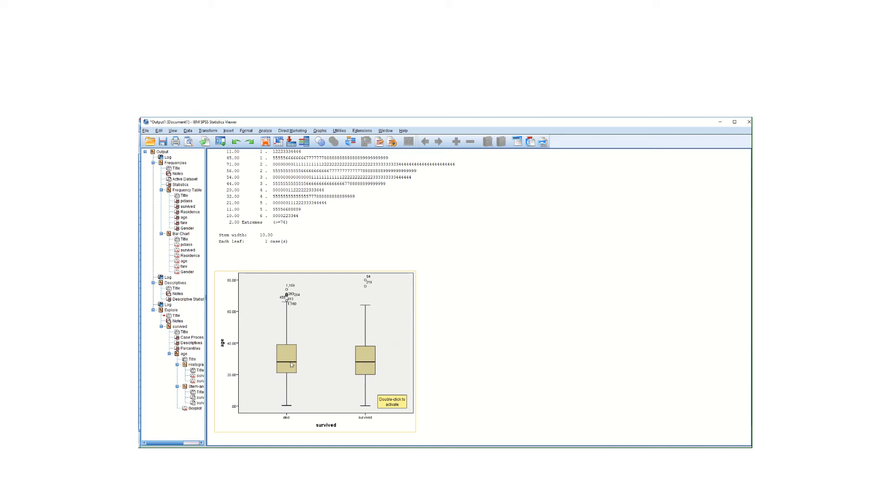
- Consult the annotated boxplot in the Introduction to SPSS Handbook PDF in Adobe Acrobat Reader, and return to the age boxplots in the SPSS output
{"action": "key", "text": "alt+Tab"}
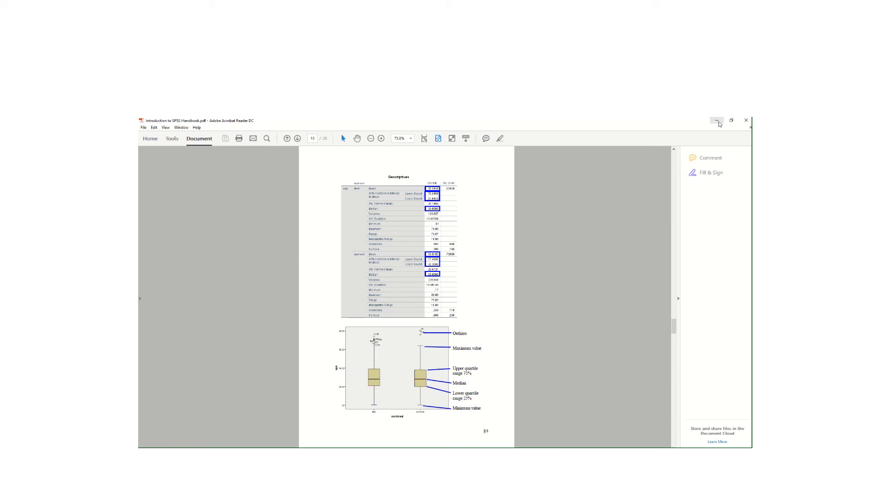
{"action": "left_click", "coordinate": [717, 120]}
{"action": "scroll", "coordinate": [443, 340], "scroll_direction": "up", "scroll_amount": 6}
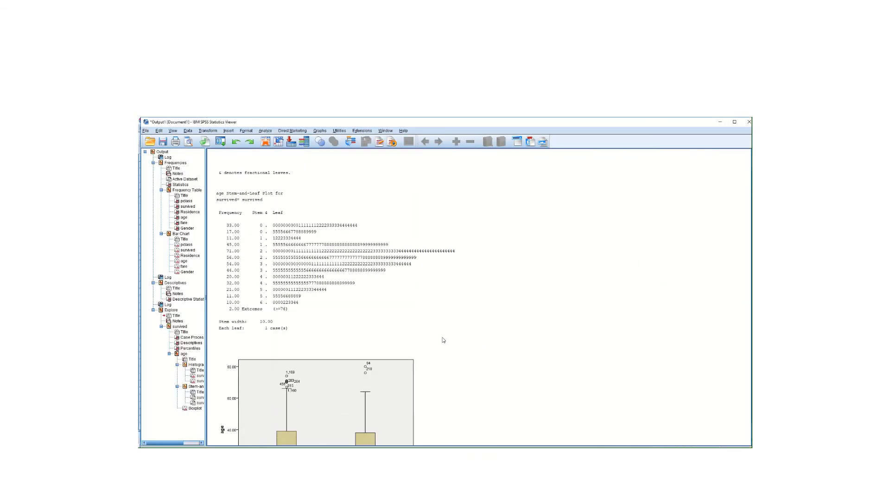
{"action": "scroll", "coordinate": [441, 343], "scroll_direction": "down", "scroll_amount": 5}
{"action": "scroll", "coordinate": [441, 347], "scroll_direction": "down", "scroll_amount": 1}
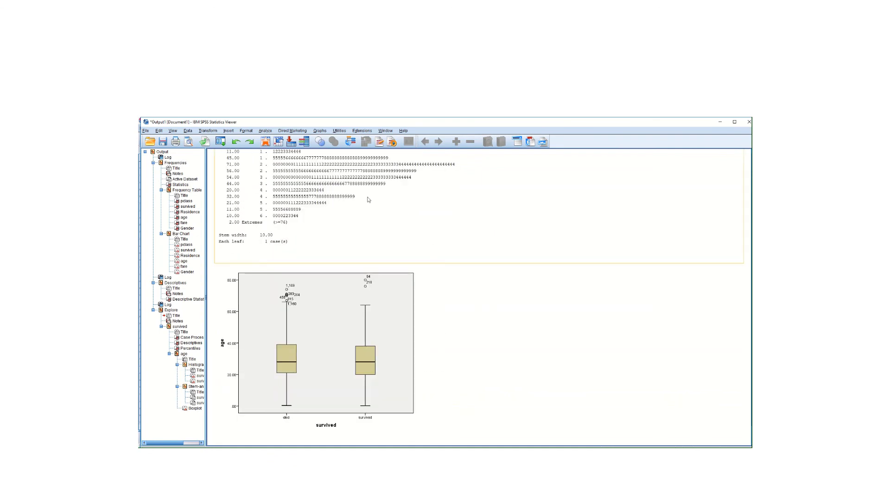
- Return to the first rows of the Data Editor and bring up the choice of Descriptive Statistics analyses
{"action": "left_click", "coordinate": [726, 123]}
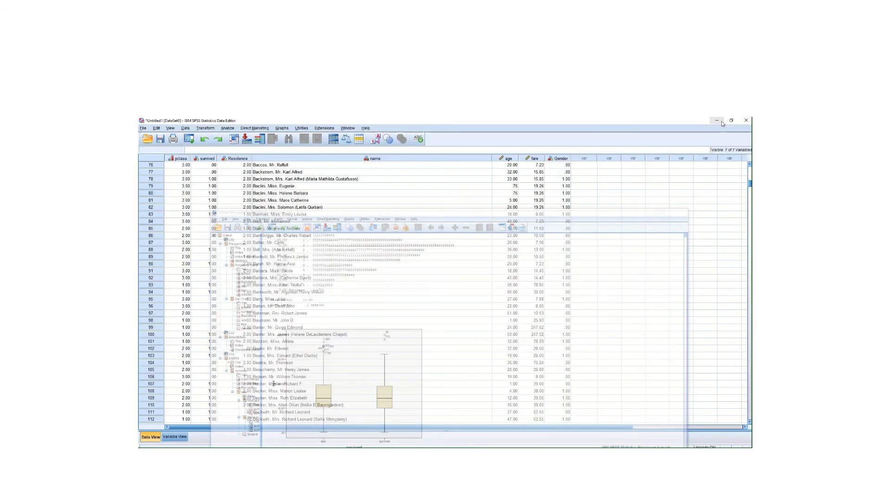
{"action": "scroll", "coordinate": [388, 283], "scroll_direction": "up", "scroll_amount": 20}
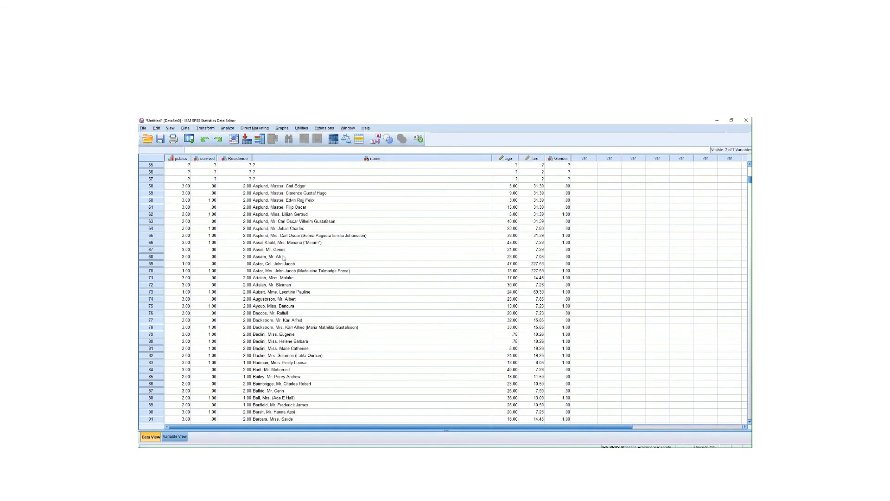
{"action": "scroll", "coordinate": [300, 258], "scroll_direction": "down", "scroll_amount": 10}
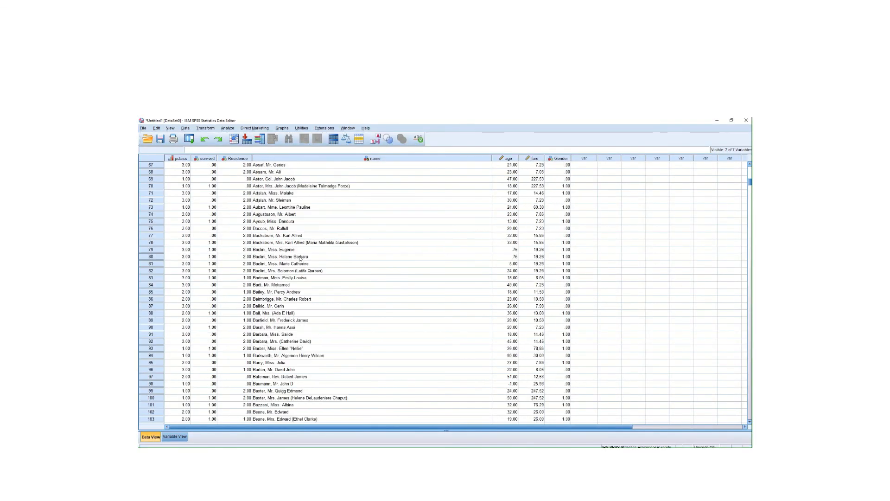
{"action": "scroll", "coordinate": [299, 258], "scroll_direction": "up", "scroll_amount": 11}
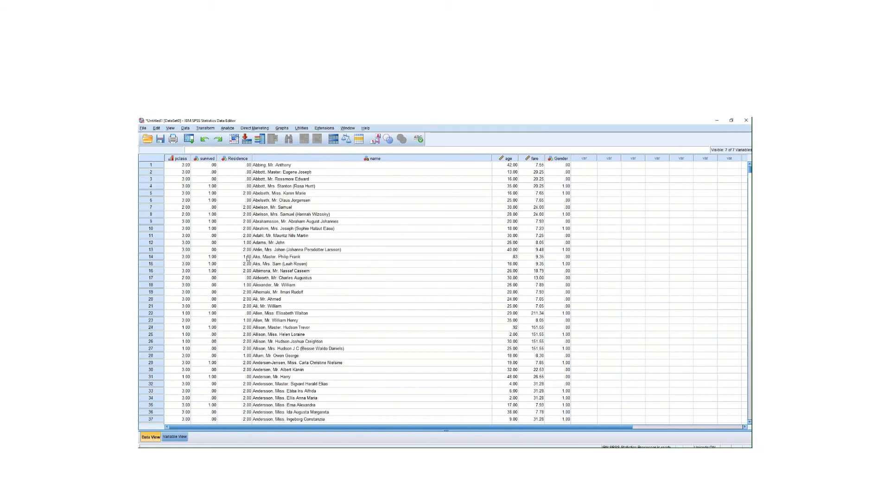
{"action": "left_click", "coordinate": [227, 128]}
{"action": "mouse_move", "coordinate": [257, 146]}
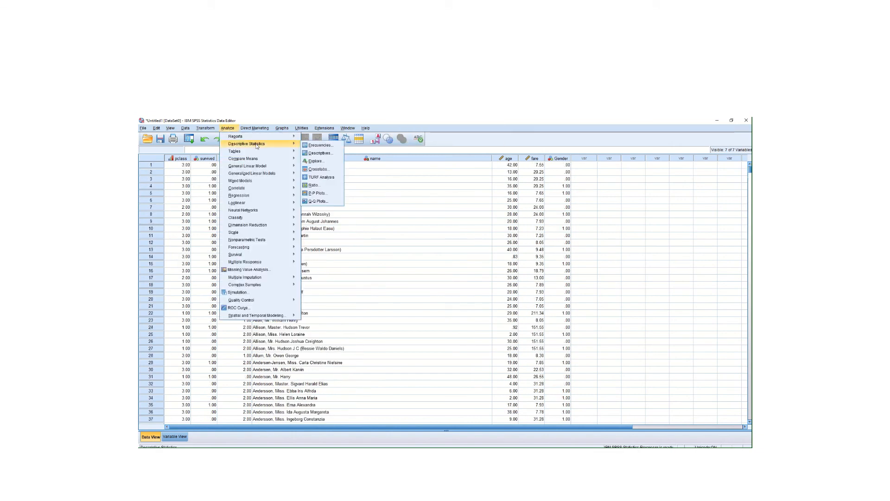